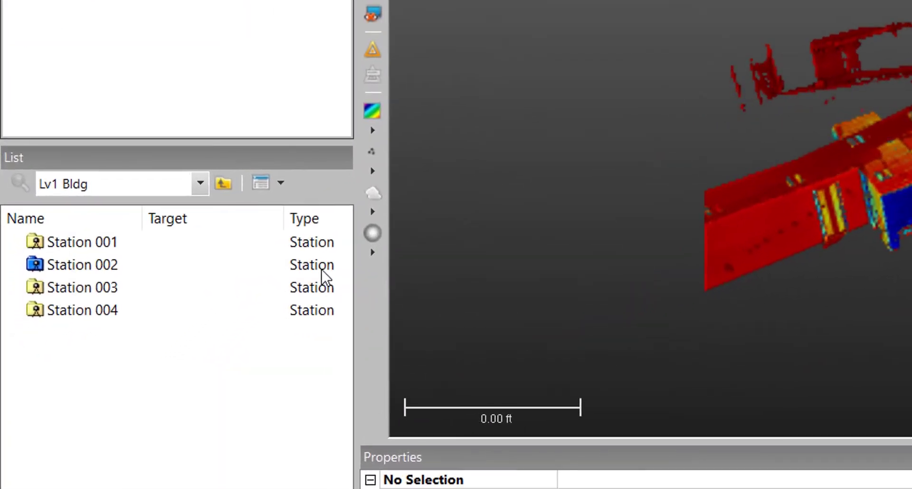
# Set up sampled scan creation for Stations 001 through 004 using Spatial Sampling at a 0.02 ft resolution
pyautogui.moveTo(324, 276)
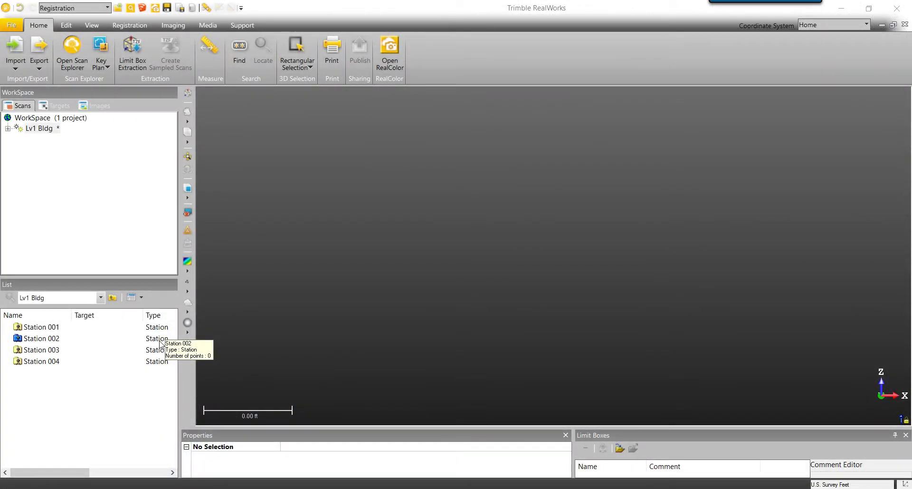
pyautogui.click(61, 329)
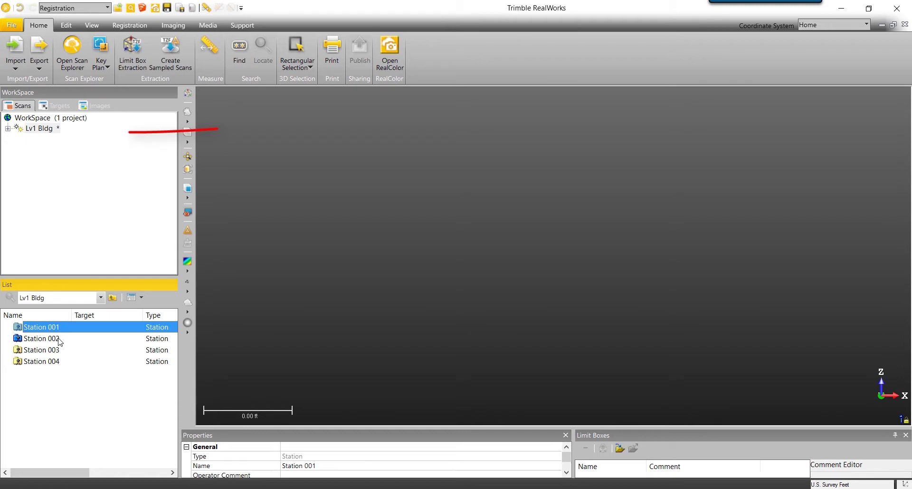
pyautogui.keyDown('shift'); pyautogui.click(57, 362); pyautogui.keyUp('shift')
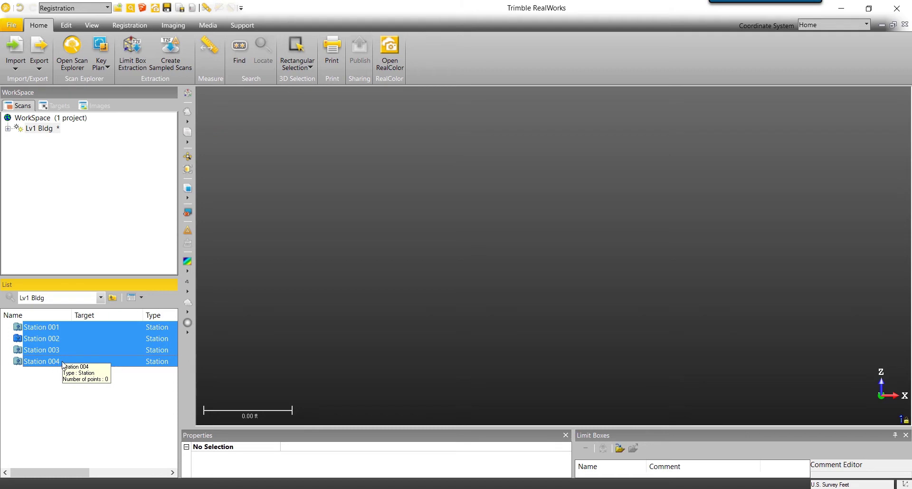
pyautogui.click(177, 52)
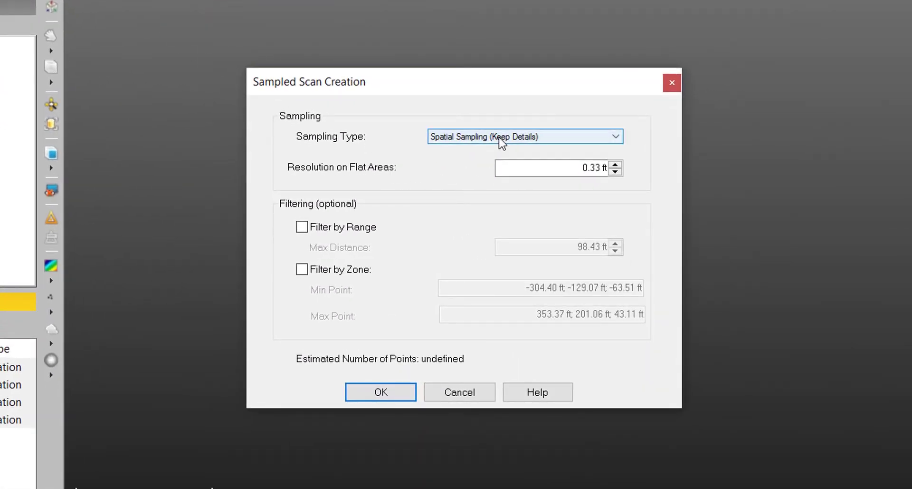
pyautogui.click(620, 140)
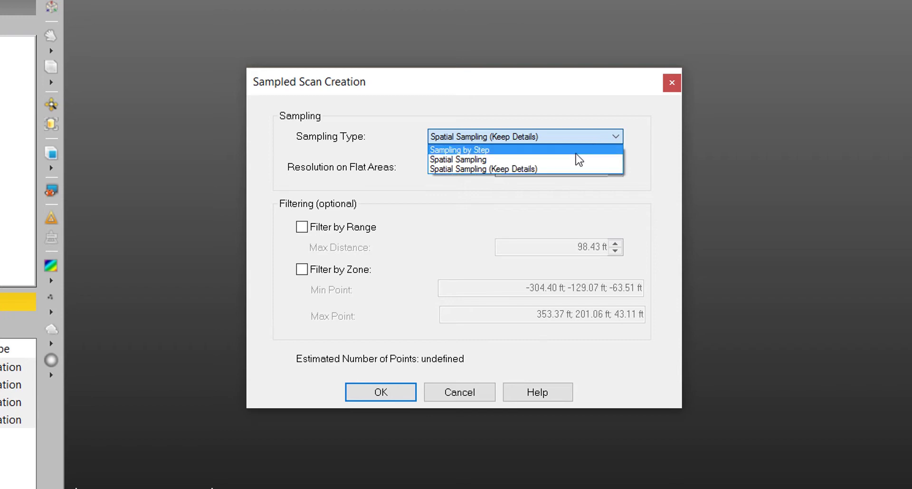
pyautogui.click(566, 161)
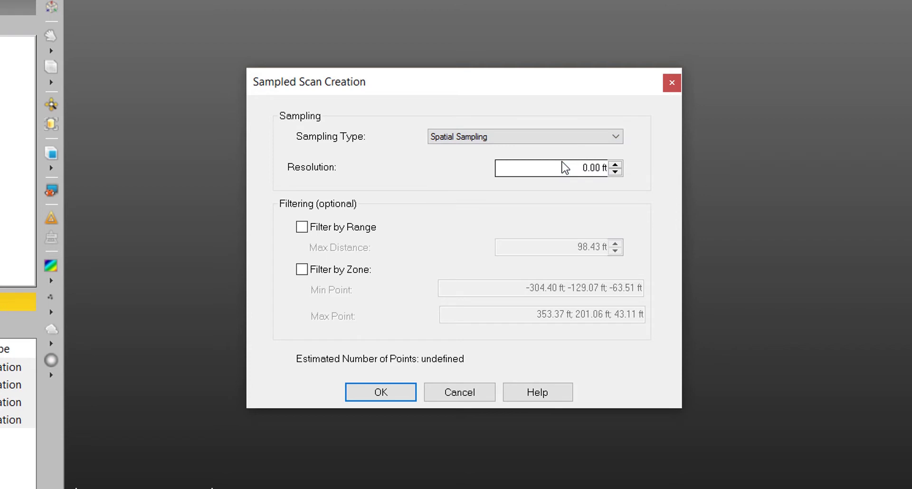
pyautogui.click(600, 167)
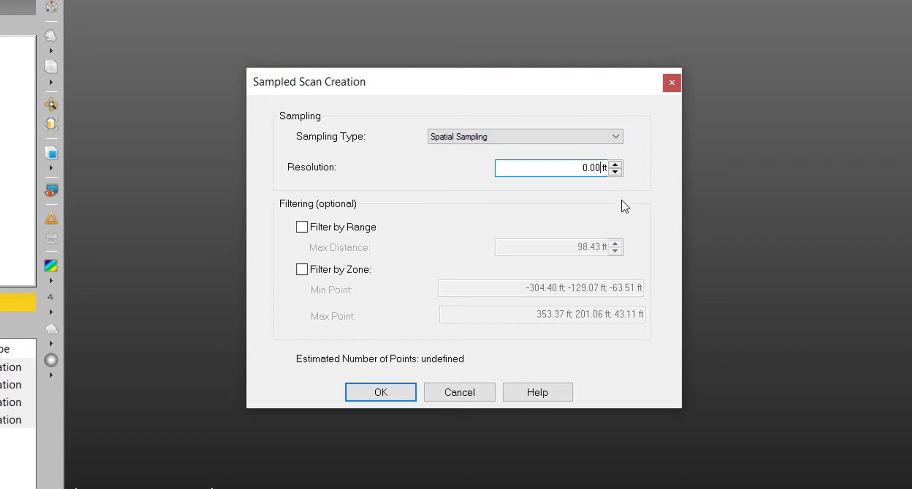
pyautogui.press('BackSpace')
pyautogui.write('2')
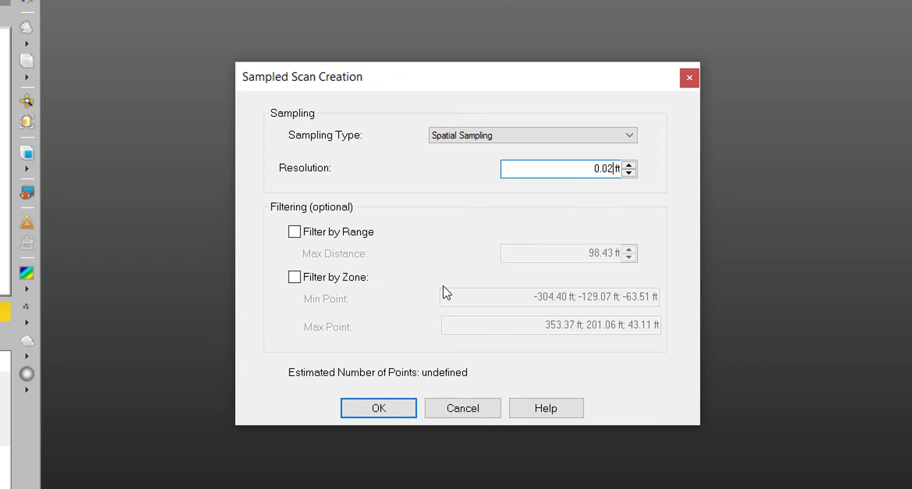
# Create the sampled scans and process the TZF scans with compression enabled
pyautogui.click(374, 411)
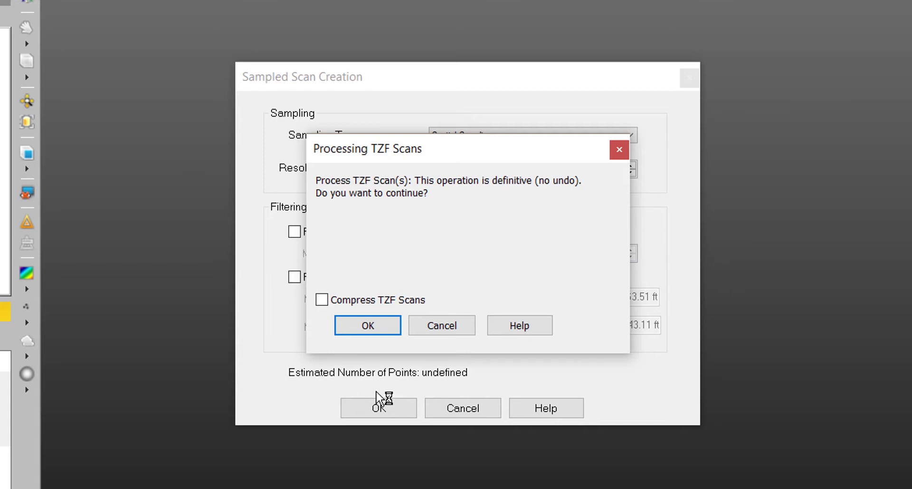
pyautogui.click(323, 303)
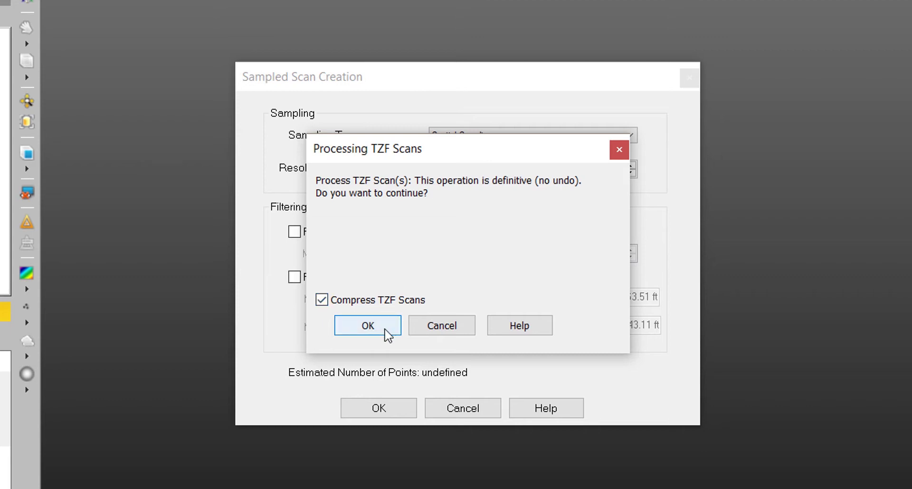
pyautogui.click(368, 325)
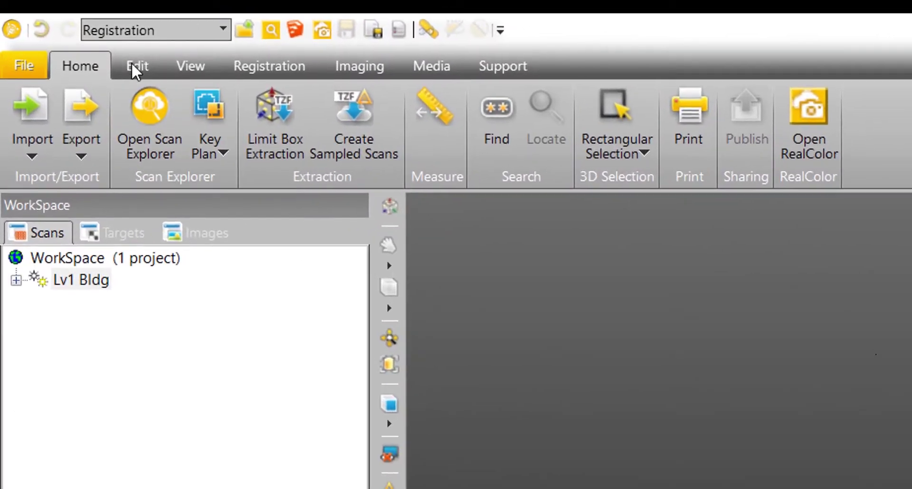
# Fit the sampled point clouds in the view and examine how the stations are aligned before registration
pyautogui.click(165, 51)
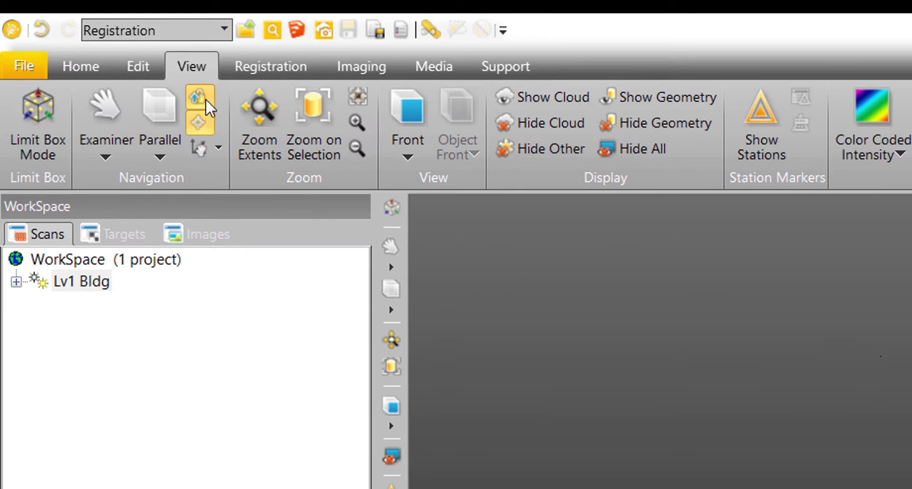
pyautogui.click(263, 104)
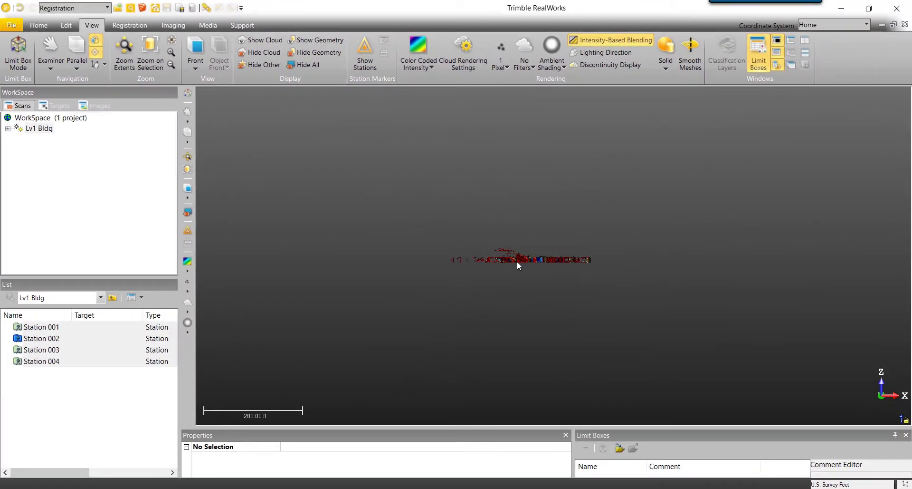
pyautogui.scroll(5, 524, 263)
pyautogui.moveTo(544, 244)
pyautogui.mouseDown()
pyautogui.moveTo(550, 277)
pyautogui.moveTo(574, 291)
pyautogui.moveTo(604, 331)
pyautogui.mouseUp()
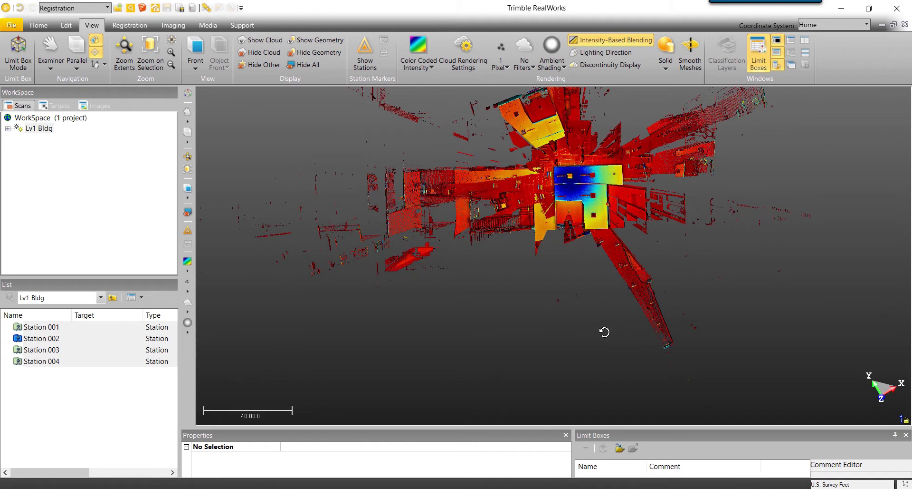
pyautogui.scroll(2, 726, 232)
pyautogui.moveTo(725, 232); pyautogui.dragTo(685, 295, button='middle')
pyautogui.moveTo(699, 300)
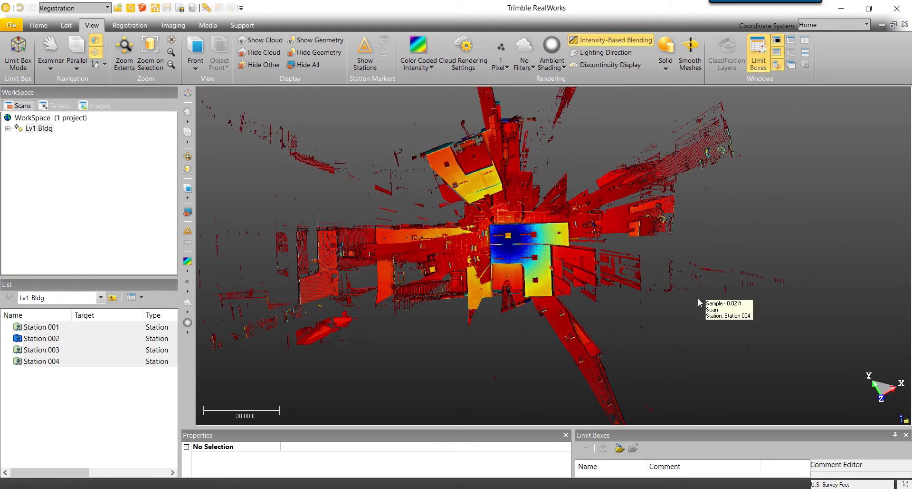
# Auto-extract only black and white flat targets without generating a preview scan, using Station 002 as the reference station
pyautogui.hotkey('alt', 'r')
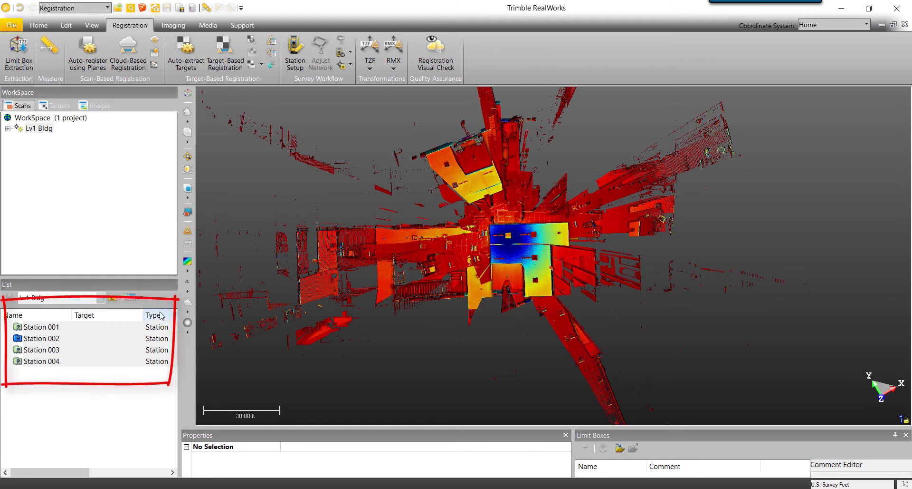
pyautogui.click(185, 42)
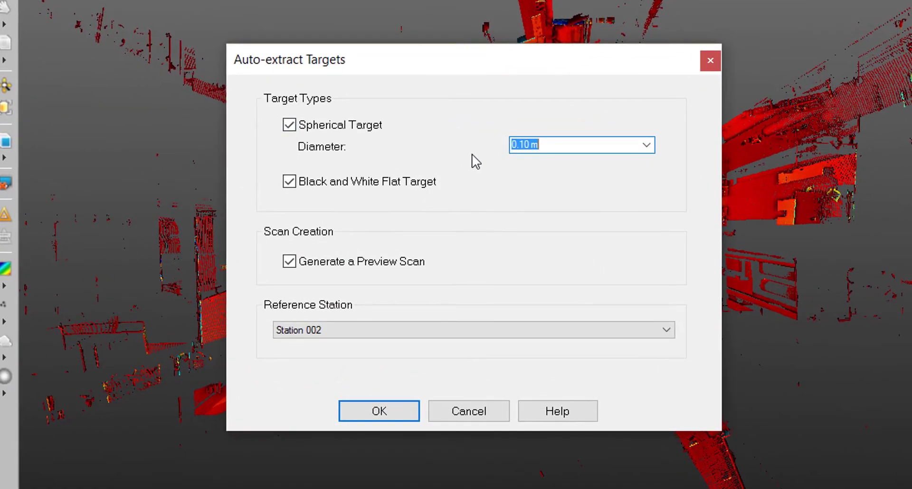
pyautogui.click(294, 127)
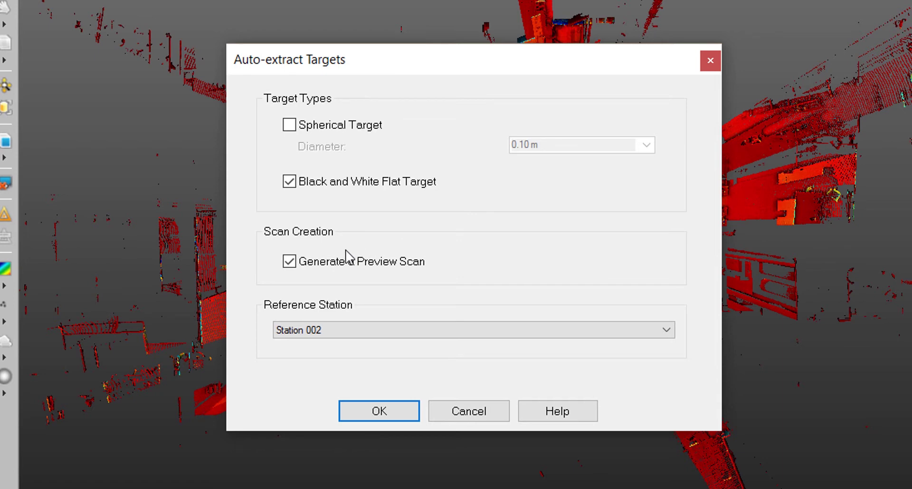
pyautogui.click(291, 261)
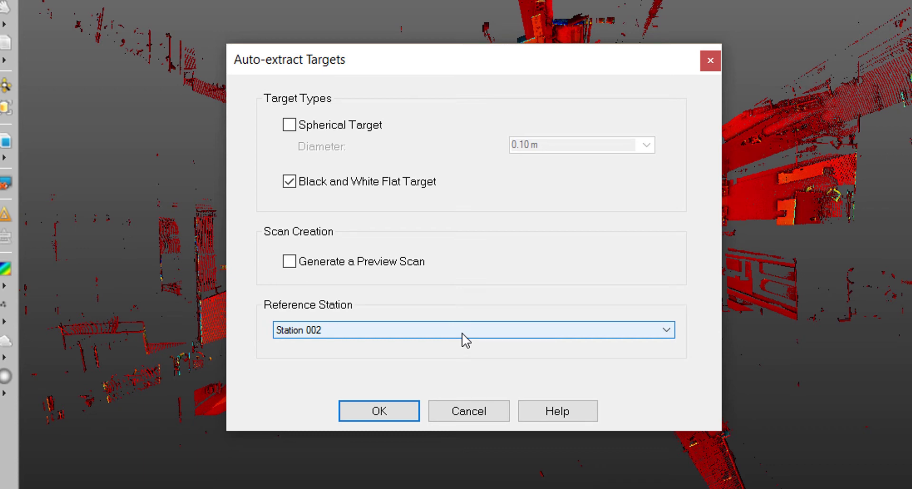
pyautogui.click(404, 418)
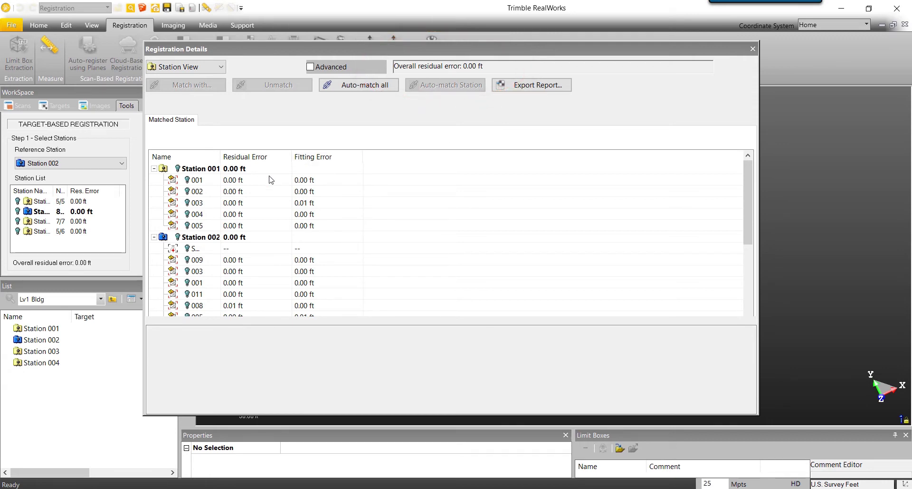
# Review the residual and fitting errors of the matched targets for all four stations
pyautogui.scroll(-4, 272, 196)
pyautogui.scroll(-2, 274, 221)
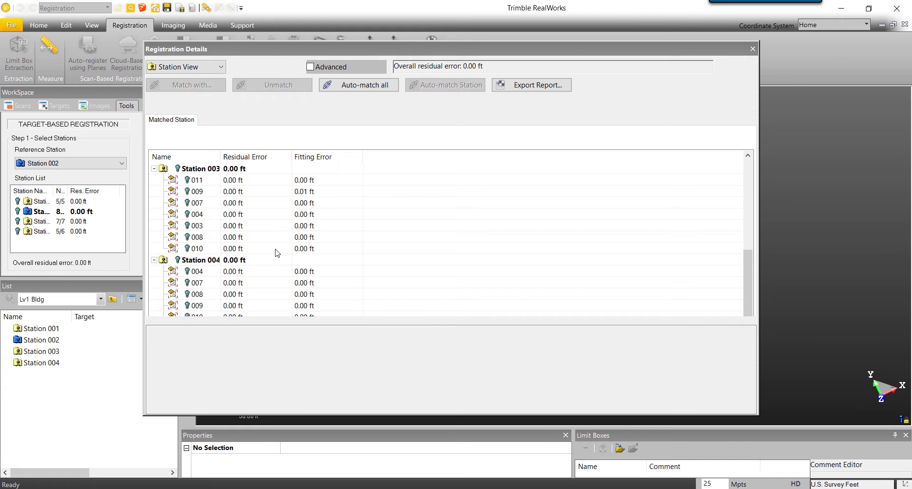
pyautogui.scroll(5, 275, 247)
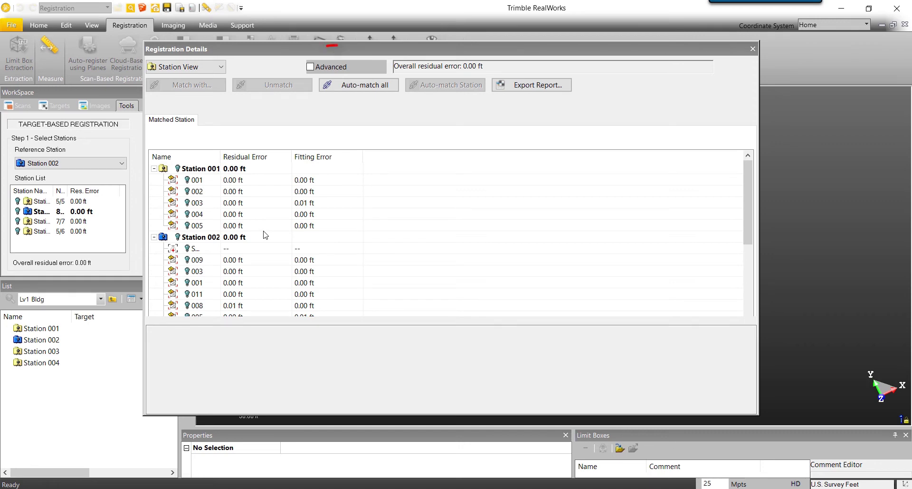
# Show the advanced registration details, examine the scans per target and XYZ deltas for each station, and close the details
pyautogui.click(328, 67)
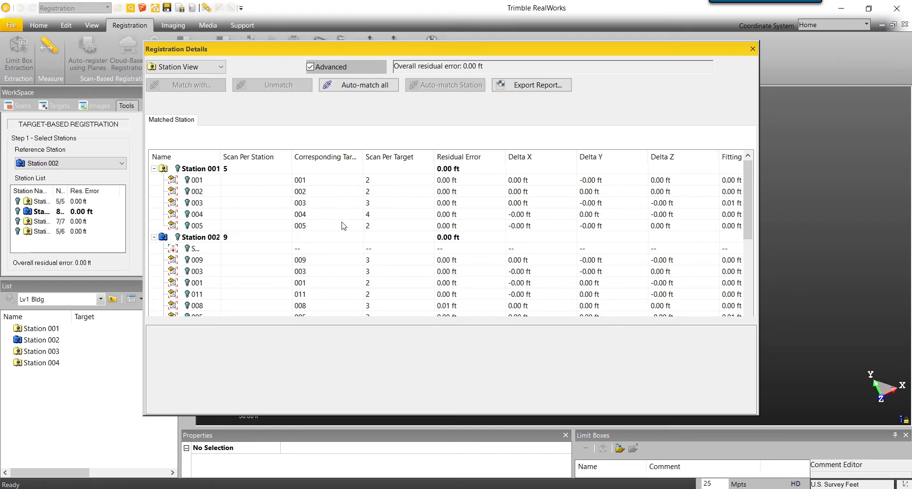
pyautogui.scroll(-1, 345, 236)
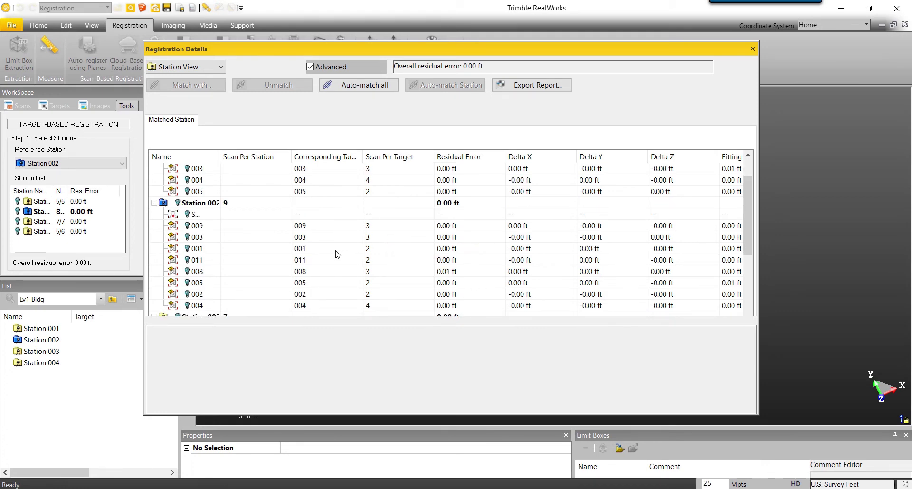
pyautogui.scroll(-3, 337, 254)
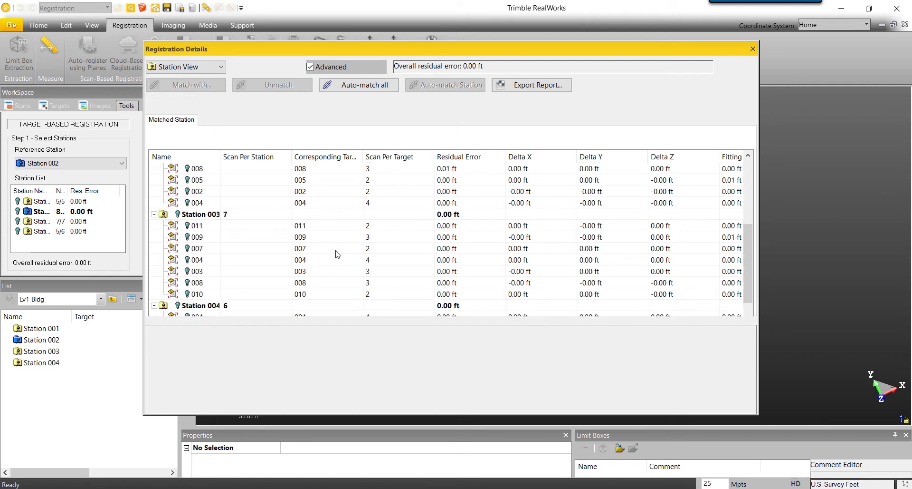
pyautogui.scroll(-2, 337, 254)
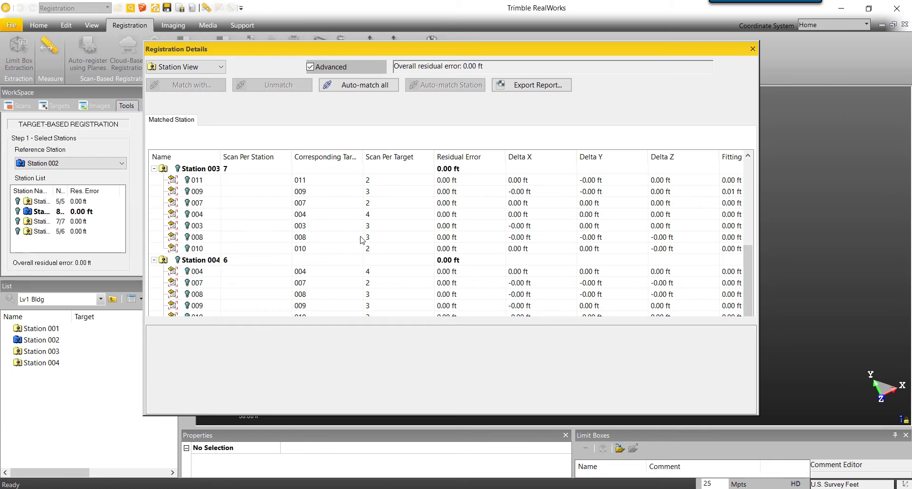
pyautogui.click(751, 49)
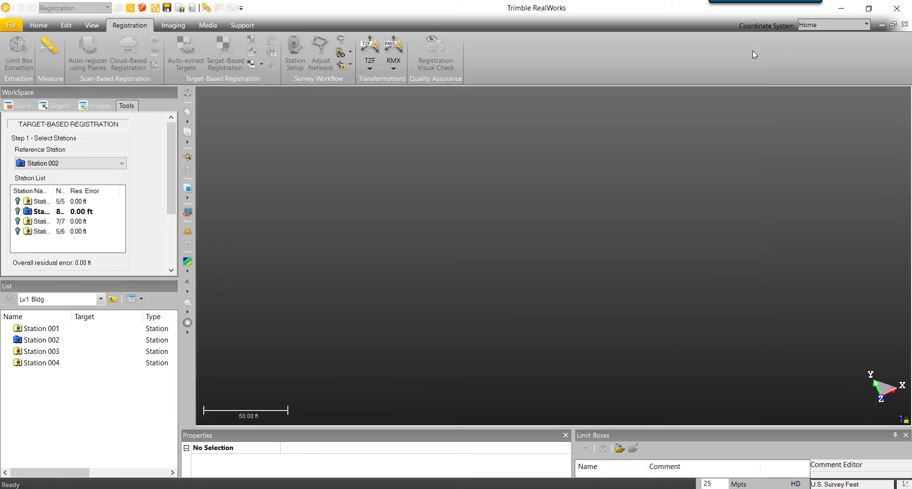
# Apply the target-based registration to the stations and close the registration tool
pyautogui.scroll(-3, 158, 228)
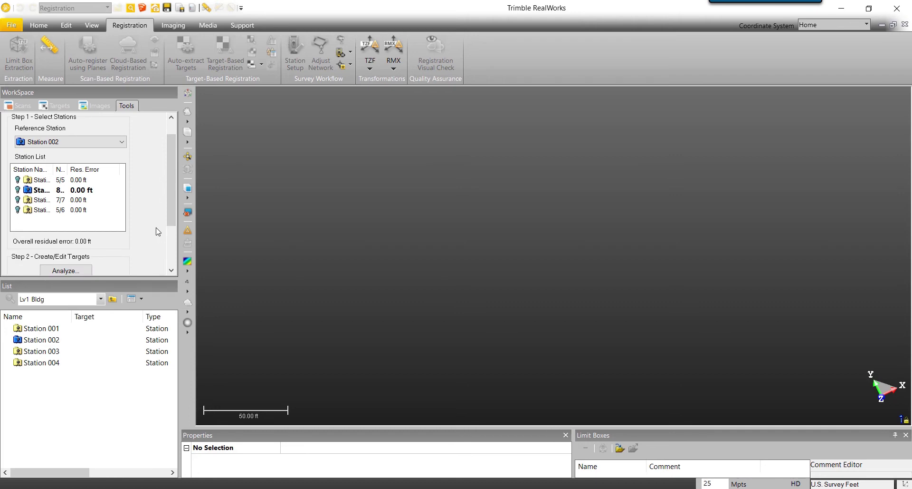
pyautogui.scroll(-1, 154, 240)
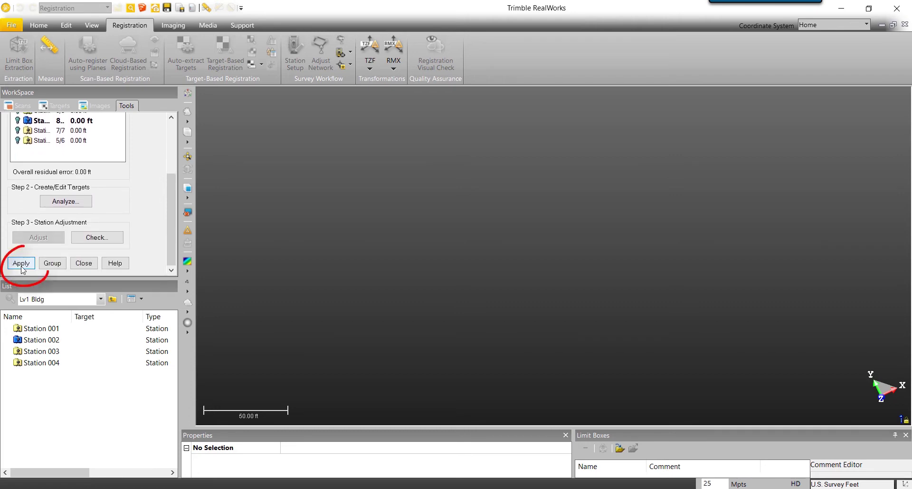
pyautogui.click(21, 263)
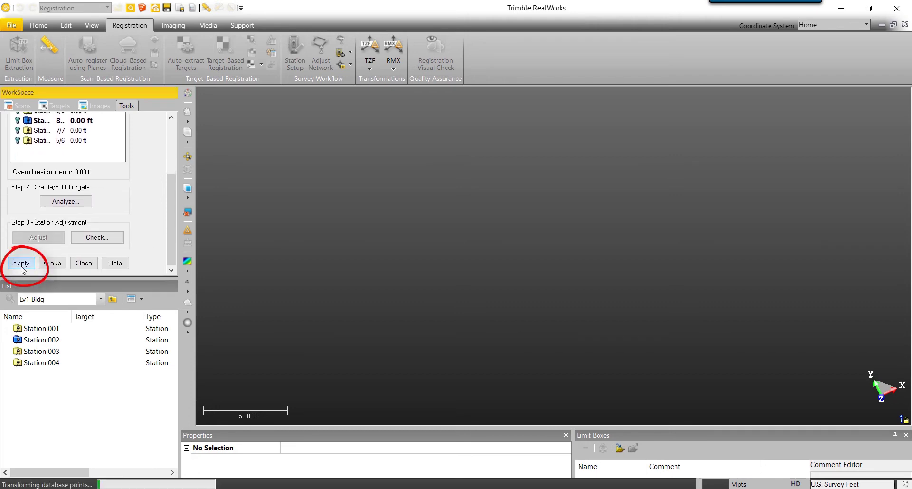
pyautogui.click(84, 262)
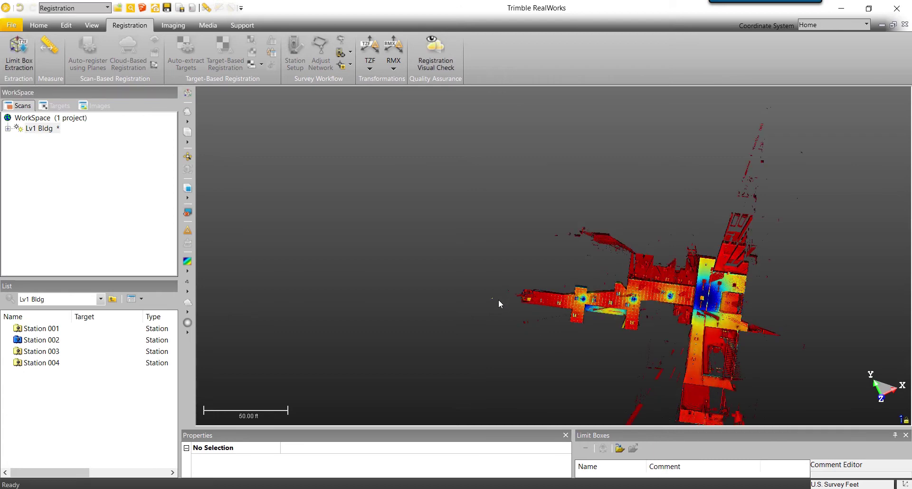
# Inspect the alignment of the registered building point clouds from oblique and close-up angles
pyautogui.moveTo(498, 298); pyautogui.dragTo(537, 273)
pyautogui.moveTo(623, 314); pyautogui.dragTo(640, 295)
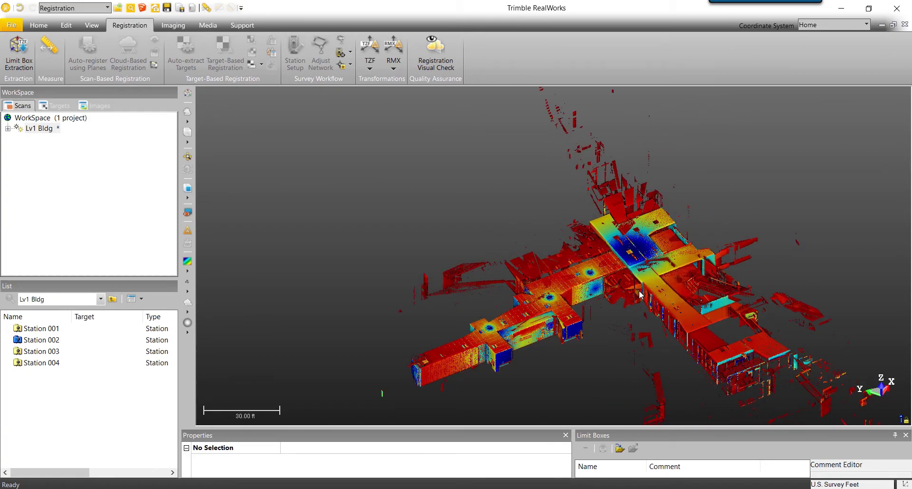
pyautogui.scroll(5, 640, 295)
pyautogui.moveTo(576, 289)
pyautogui.mouseDown()
pyautogui.moveTo(589, 276)
pyautogui.moveTo(701, 279)
pyautogui.mouseUp()
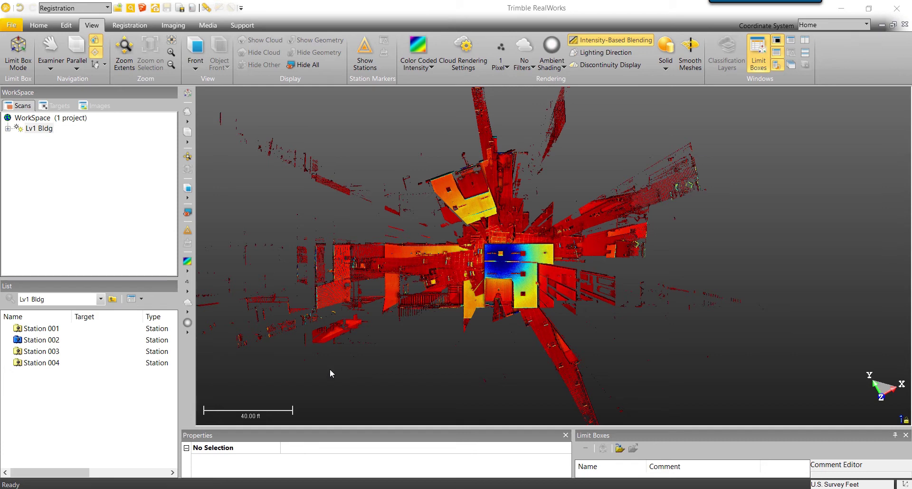
# Auto-register all four Lv1 Bldg stations using planes, with Station 002 as the reference station and no preview scan
pyautogui.click(120, 332)
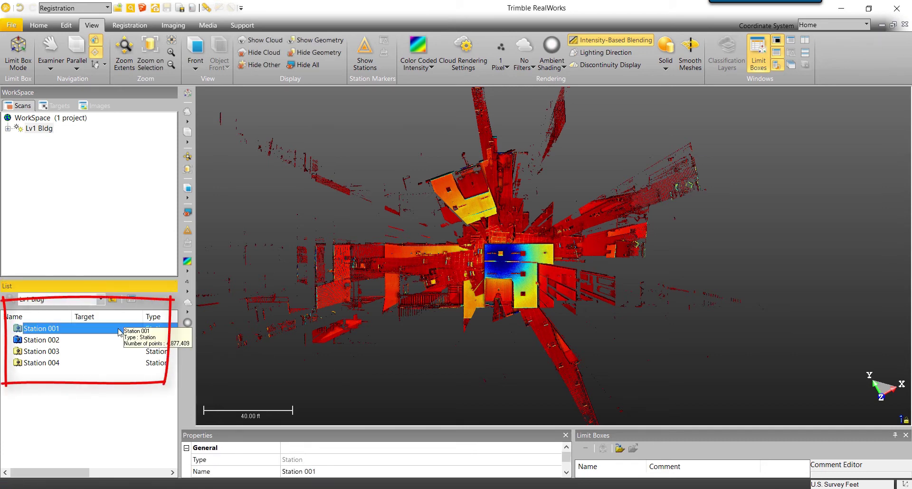
pyautogui.keyDown('shift'); pyautogui.click(122, 367); pyautogui.keyUp('shift')
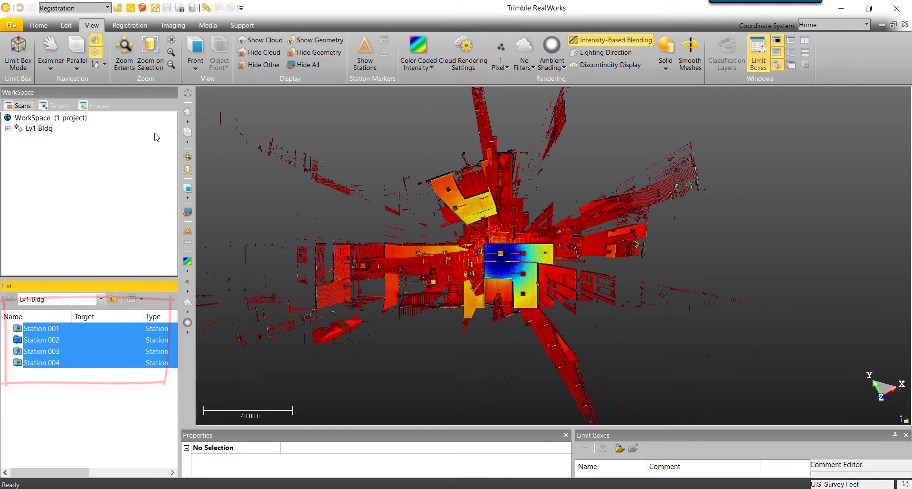
pyautogui.click(138, 27)
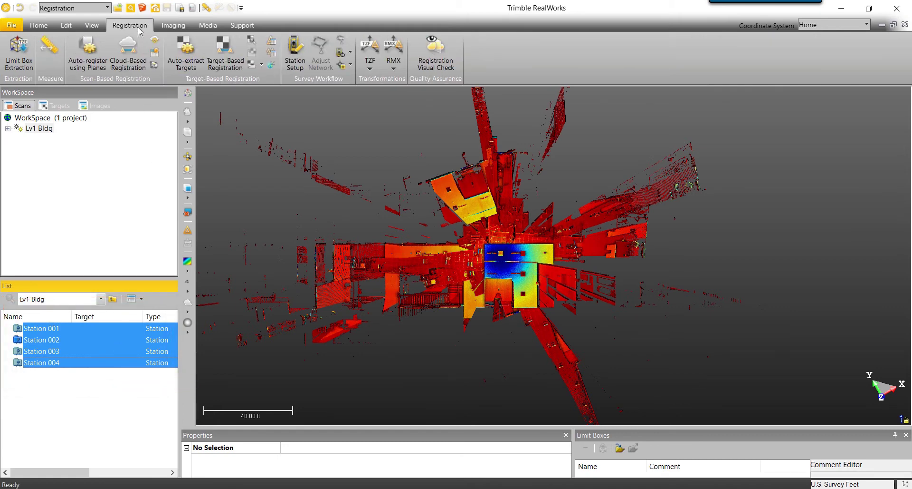
pyautogui.click(88, 49)
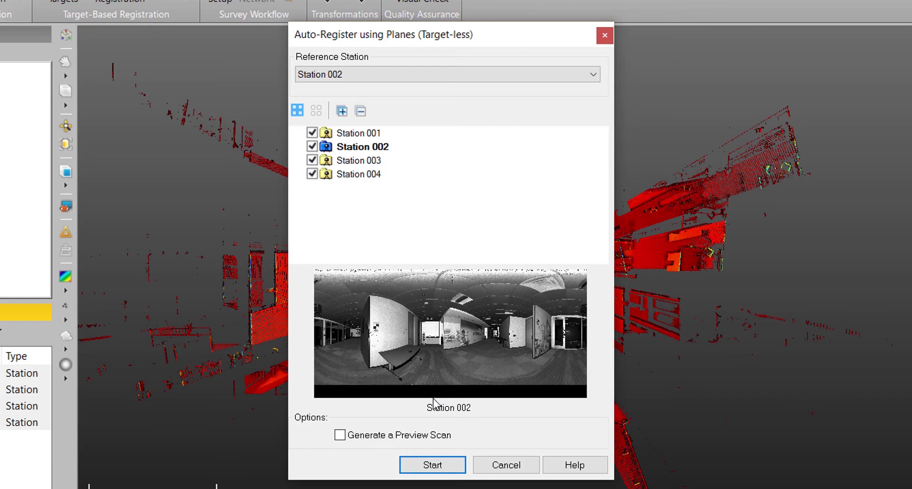
pyautogui.click(433, 465)
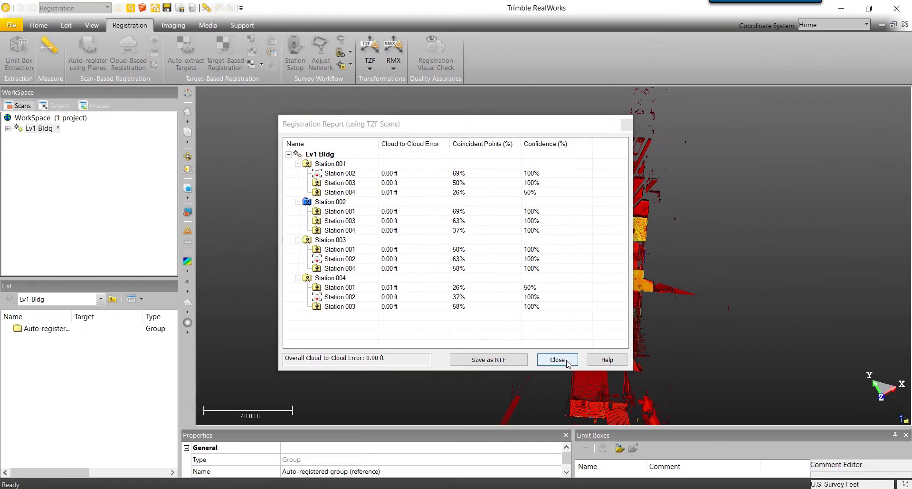
# Close the registration report and inspect the auto-registered building cloud from an oblique angle
pyautogui.click(621, 435)
pyautogui.moveTo(566, 322); pyautogui.dragTo(612, 262)
pyautogui.scroll(3, 535, 322)
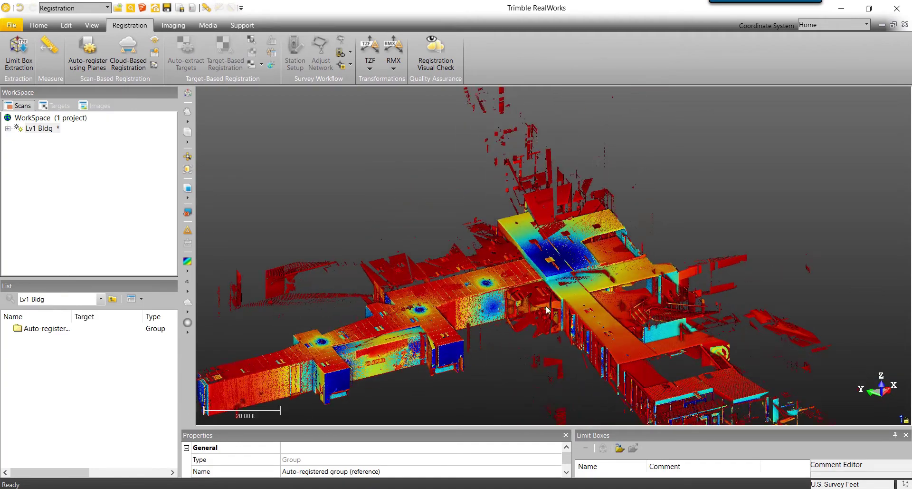
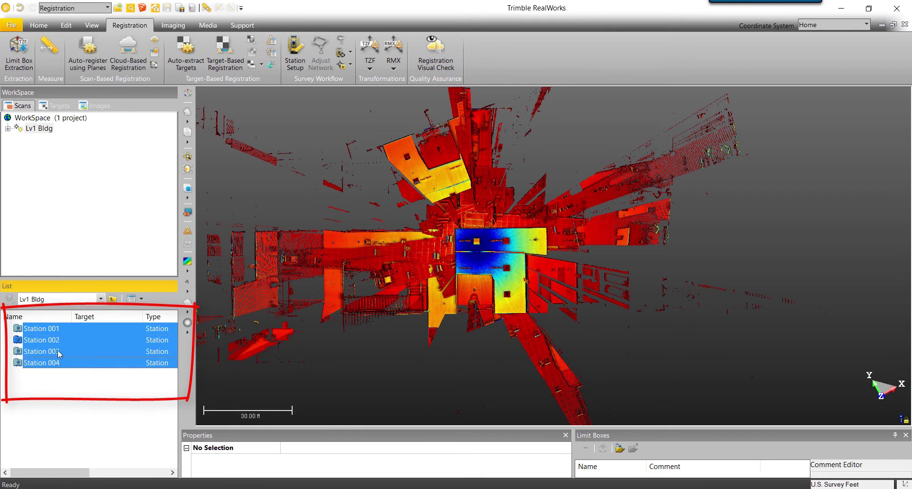
# Start cloud-based registration for the four stations and orient the individual views of reference Station 001 and moving Station 002 obliquely
pyautogui.click(128, 55)
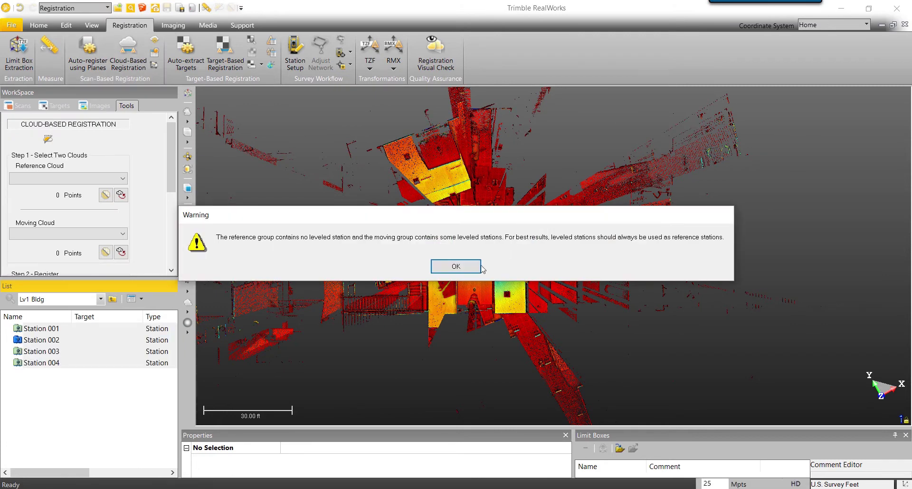
pyautogui.click(456, 266)
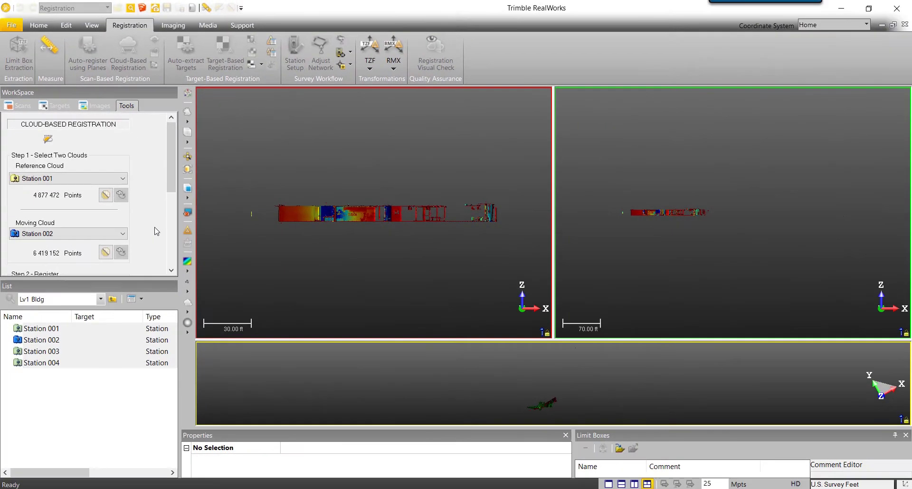
pyautogui.moveTo(300, 160); pyautogui.dragTo(328, 190)
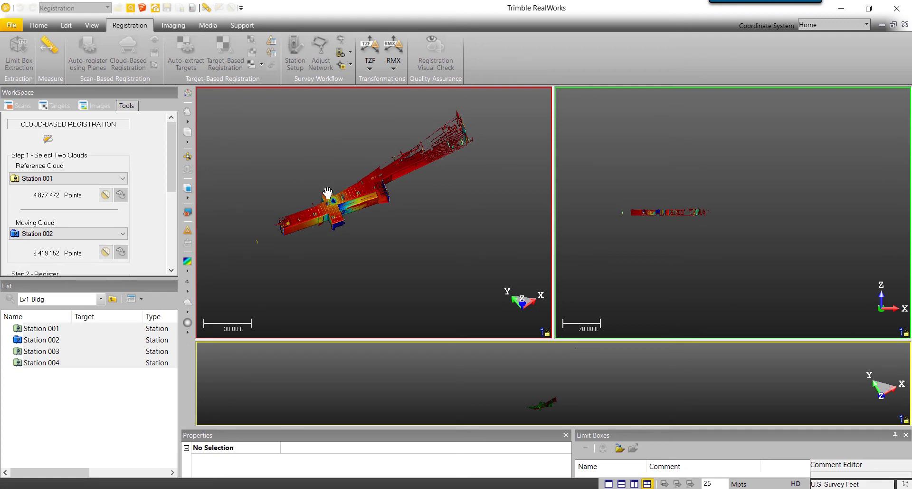
pyautogui.moveTo(328, 192); pyautogui.dragTo(338, 203)
pyautogui.scroll(5, 673, 187)
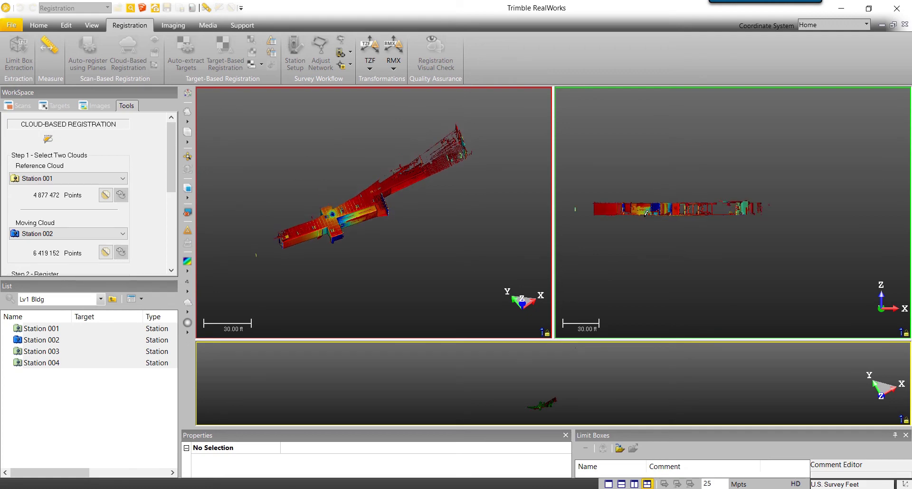
pyautogui.moveTo(683, 226); pyautogui.dragTo(713, 237)
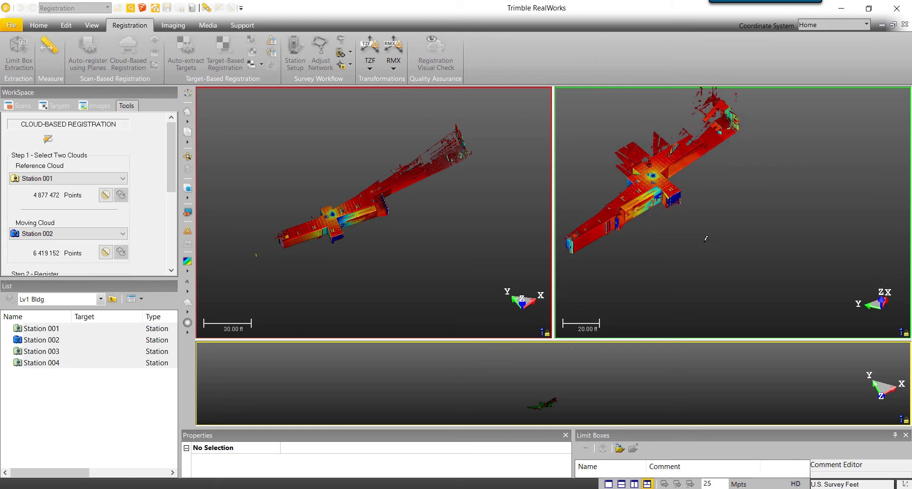
# Enlarge the combined view and automatically register moving cloud Station 002 to reference cloud Station 001
pyautogui.doubleClick(618, 341)
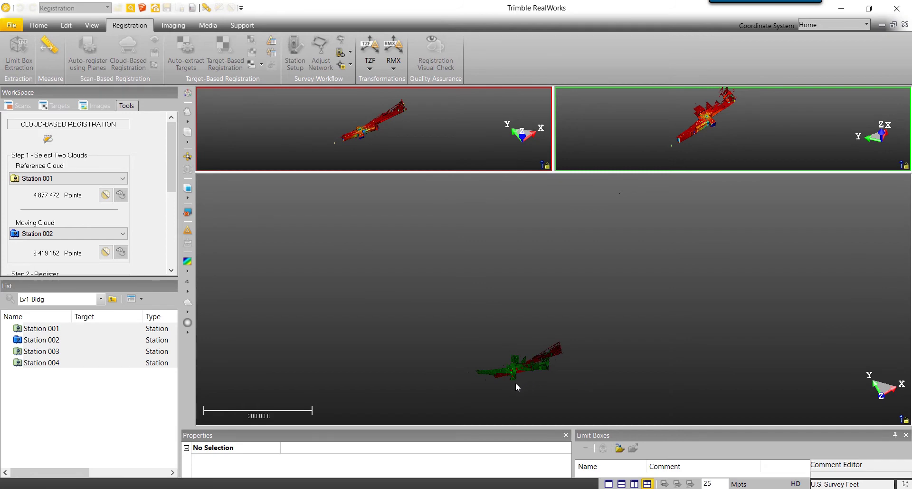
pyautogui.scroll(10, 516, 381)
pyautogui.moveTo(558, 362); pyautogui.dragTo(617, 314, button='middle')
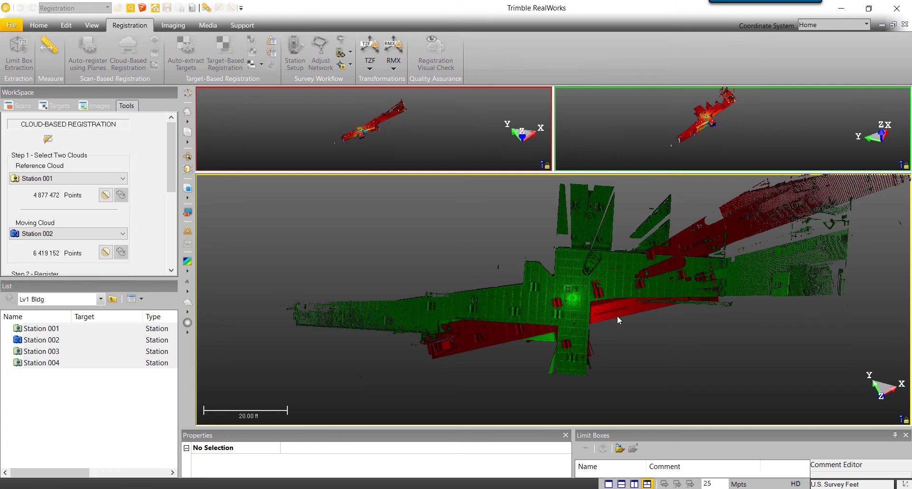
pyautogui.scroll(-2, 116, 204)
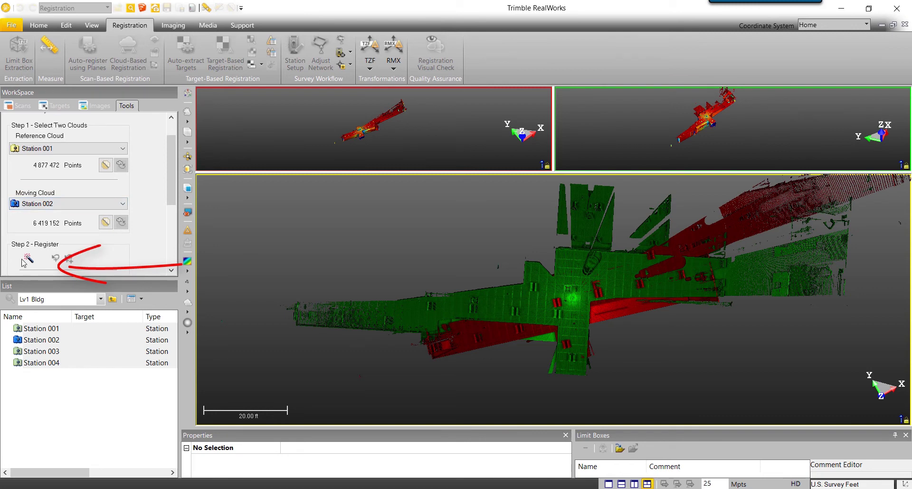
pyautogui.click(29, 259)
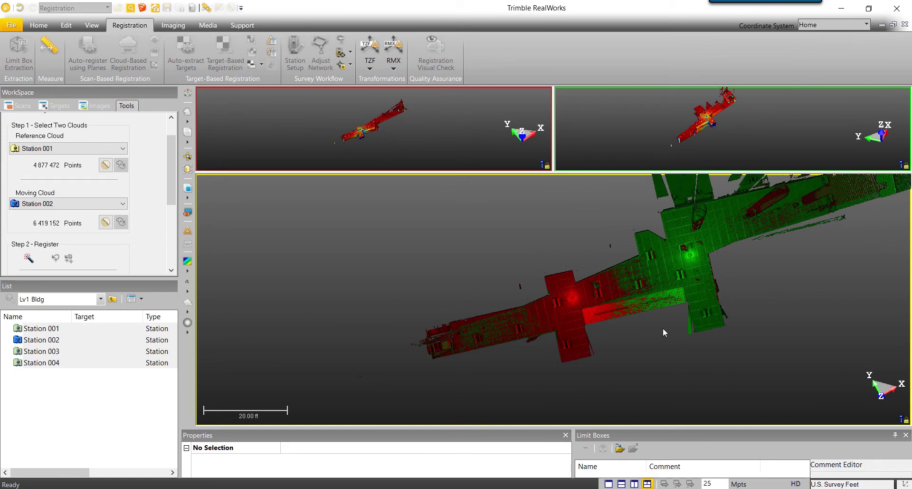
# Inspect the alignment of the Station 001 and Station 002 clouds along the shared corridor from several angles
pyautogui.moveTo(663, 327); pyautogui.dragTo(642, 310)
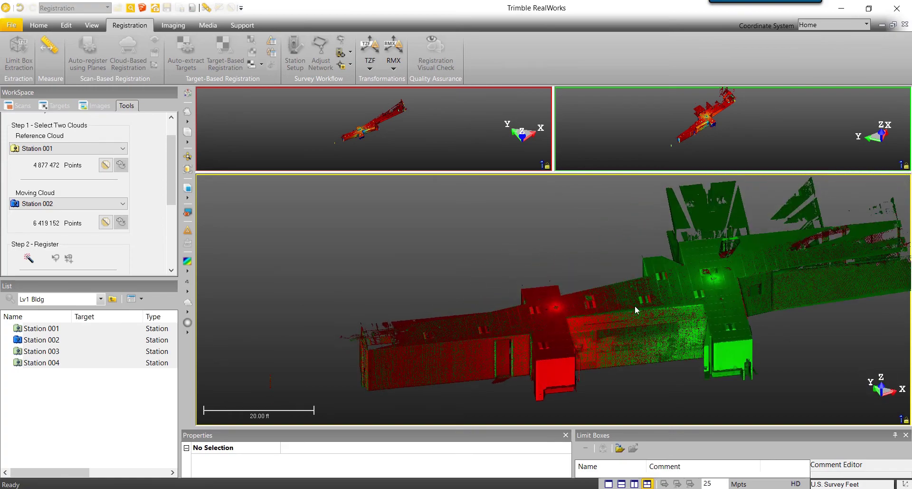
pyautogui.scroll(5, 580, 350)
pyautogui.moveTo(511, 332); pyautogui.dragTo(472, 332)
pyautogui.moveTo(505, 290); pyautogui.dragTo(545, 312, button='middle')
pyautogui.moveTo(545, 313); pyautogui.dragTo(717, 306)
pyautogui.scroll(2, 598, 273)
pyautogui.scroll(-3, 598, 274)
# Check the registration error and overlap, and apply the Station 002 registration with the Merge with the reference option
pyautogui.scroll(-5, 137, 242)
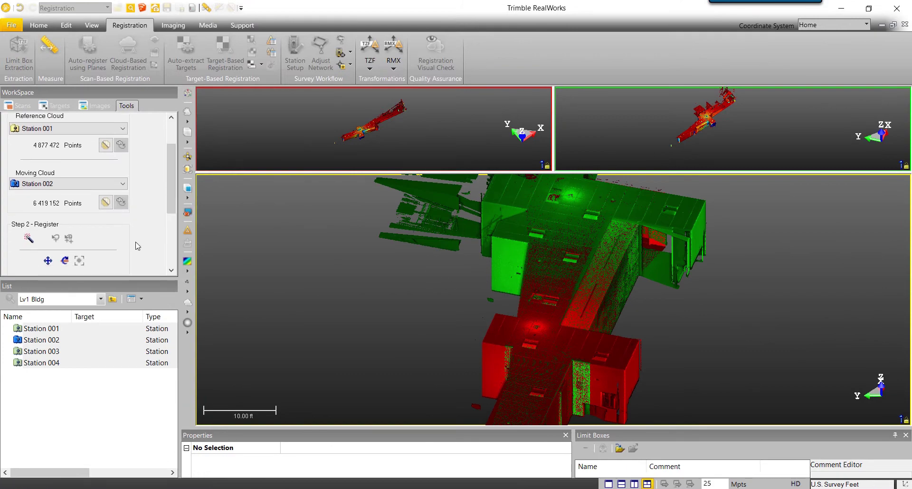
pyautogui.scroll(-3, 199, 325)
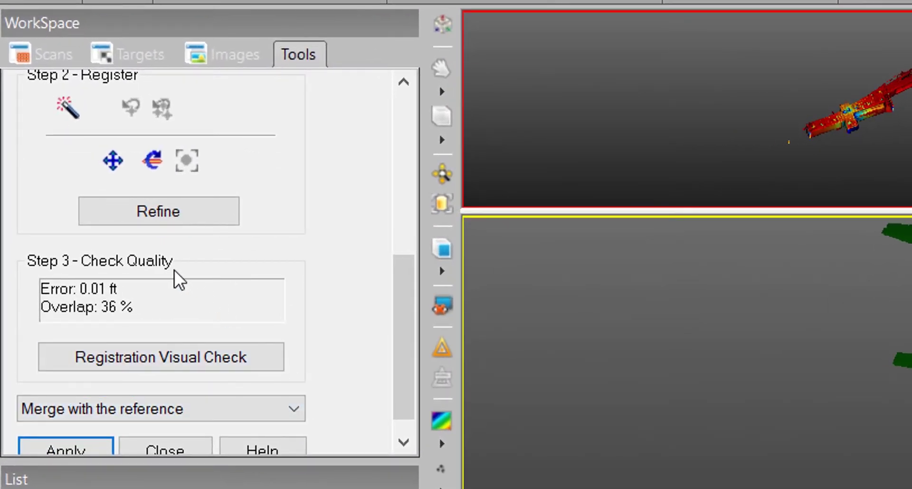
pyautogui.scroll(-1, 180, 280)
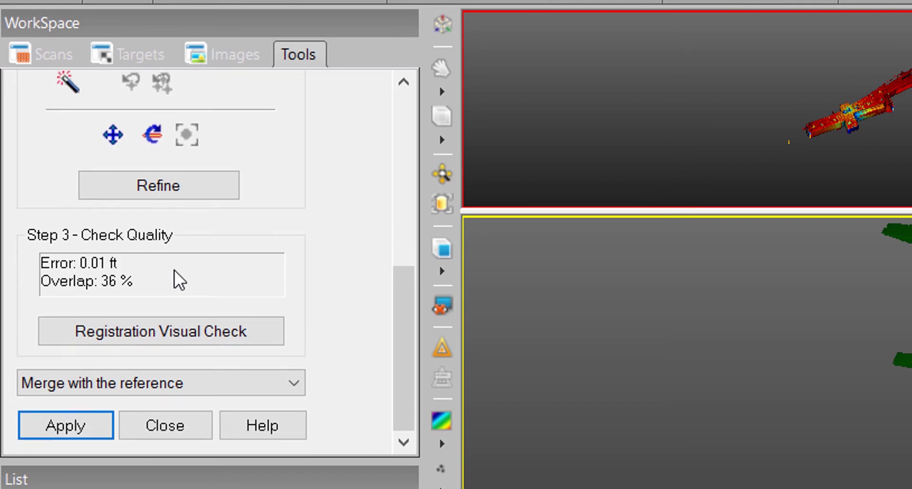
pyautogui.click(84, 434)
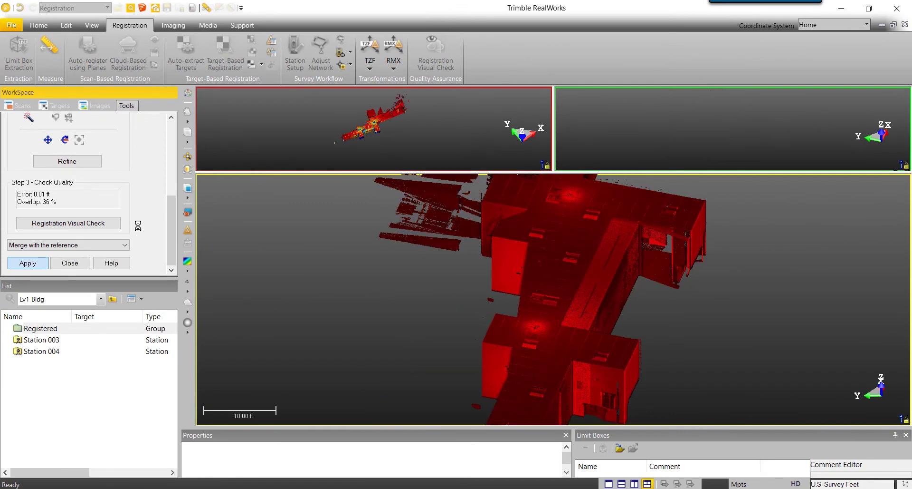
# Enclose the Registered and Station 003 clouds in a limit box and reduce its height to a thin horizontal slice
pyautogui.scroll(5, 152, 235)
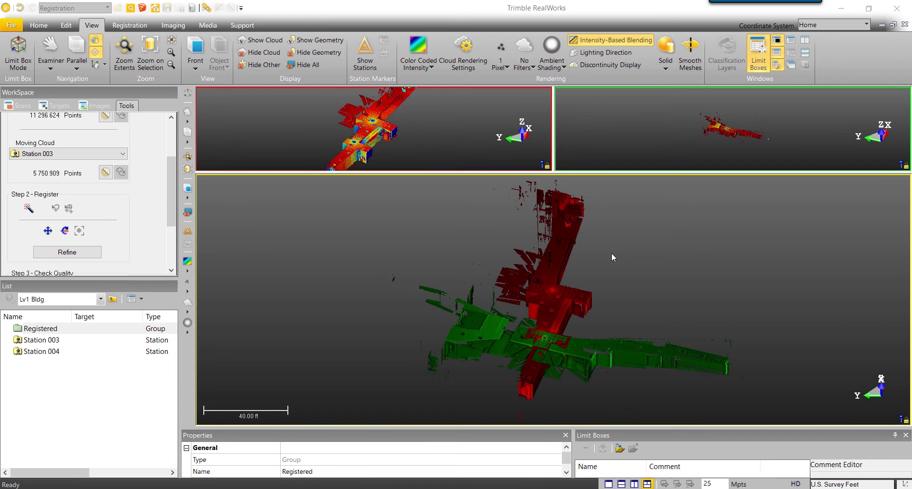
pyautogui.click(18, 49)
pyautogui.scroll(-5, 448, 281)
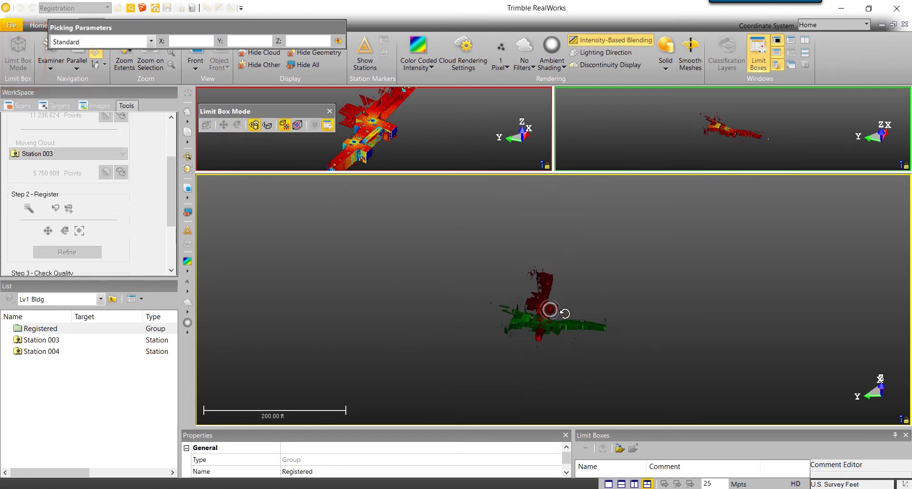
pyautogui.moveTo(565, 313); pyautogui.dragTo(577, 330)
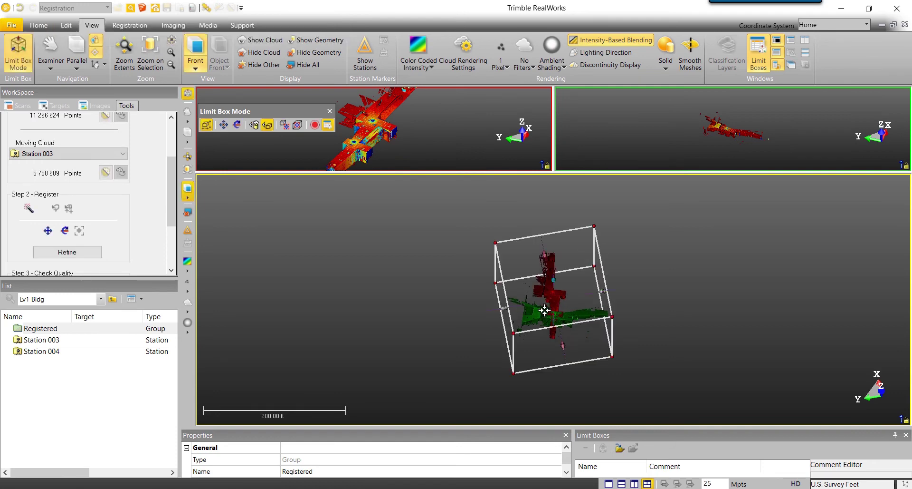
pyautogui.moveTo(555, 282); pyautogui.dragTo(566, 302)
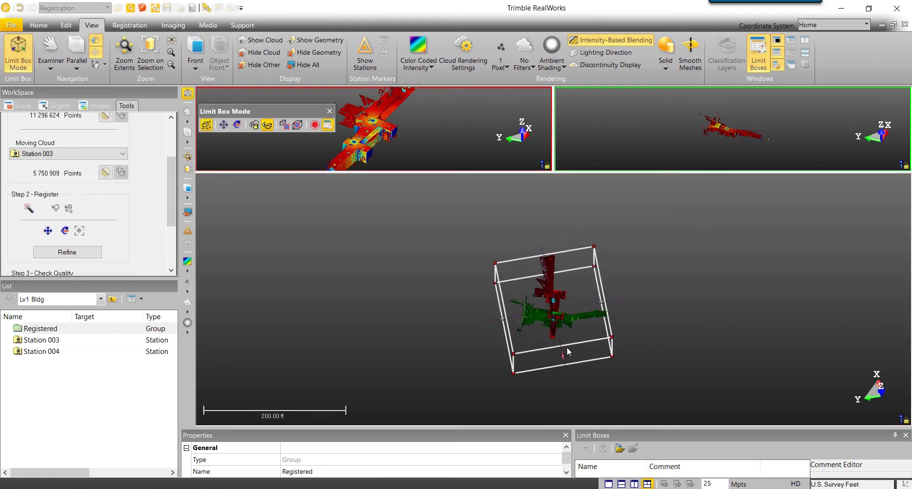
pyautogui.scroll(6, 549, 328)
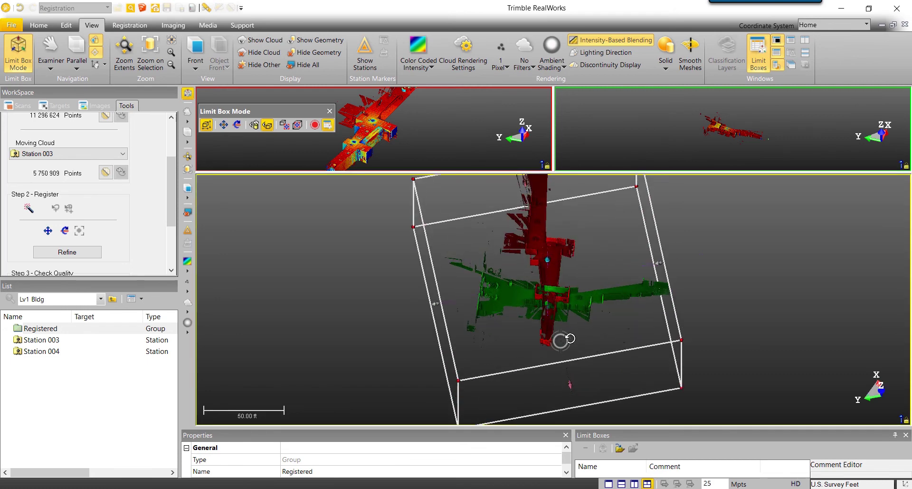
pyautogui.moveTo(584, 320)
pyautogui.mouseDown()
pyautogui.moveTo(562, 367)
pyautogui.moveTo(535, 344)
pyautogui.moveTo(538, 289)
pyautogui.mouseUp()
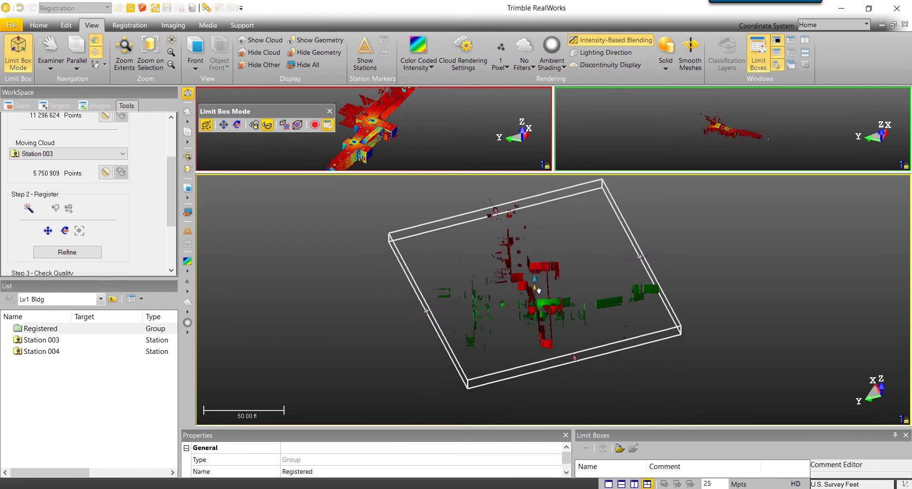
# Manually rotate and move the Station 003 cloud onto the matching walls of the Registered group, and refine the alignment
pyautogui.moveTo(600, 274); pyautogui.dragTo(583, 274)
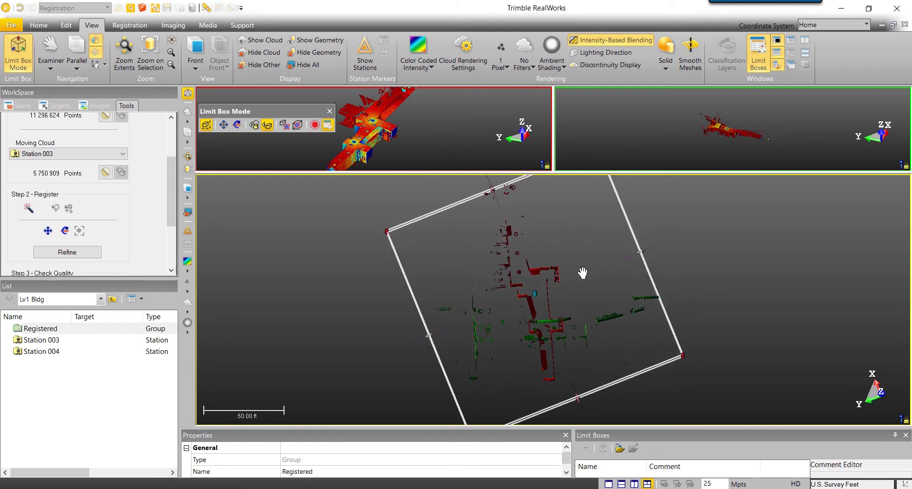
pyautogui.click(66, 231)
pyautogui.moveTo(589, 279); pyautogui.dragTo(631, 360)
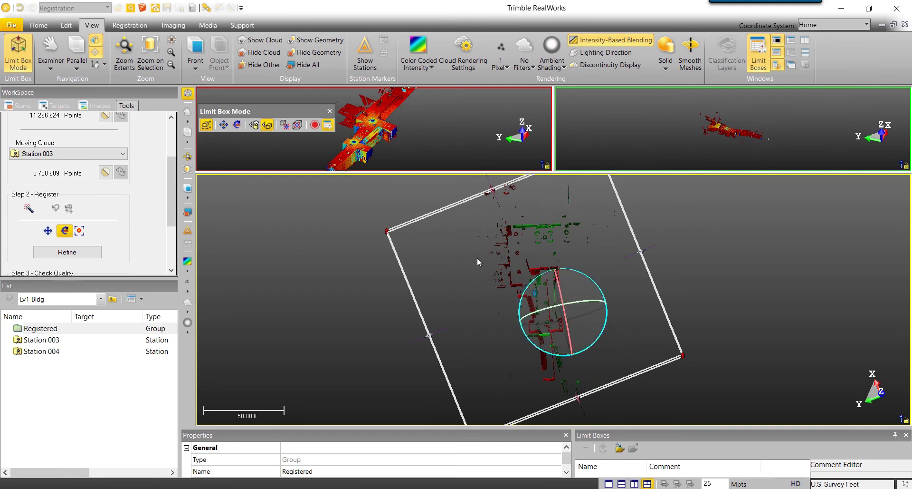
pyautogui.click(51, 232)
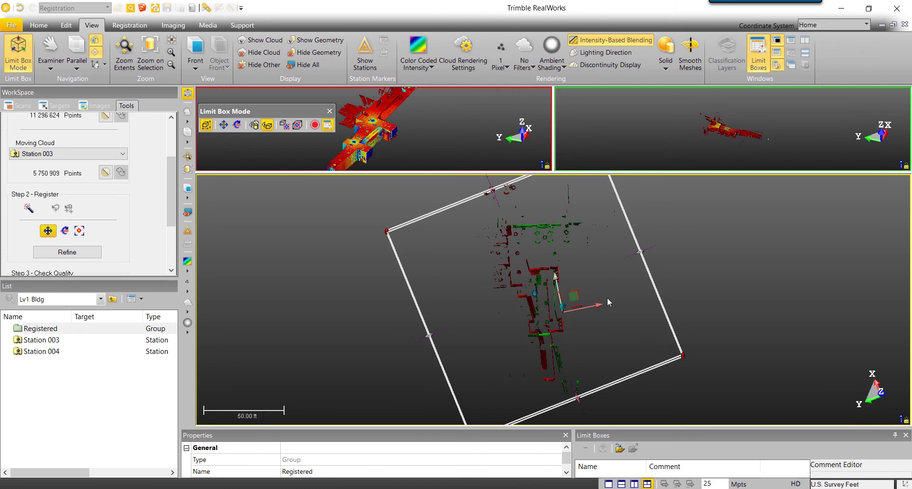
pyautogui.moveTo(576, 299)
pyautogui.mouseDown()
pyautogui.moveTo(548, 245)
pyautogui.moveTo(592, 224)
pyautogui.moveTo(617, 315)
pyautogui.mouseUp()
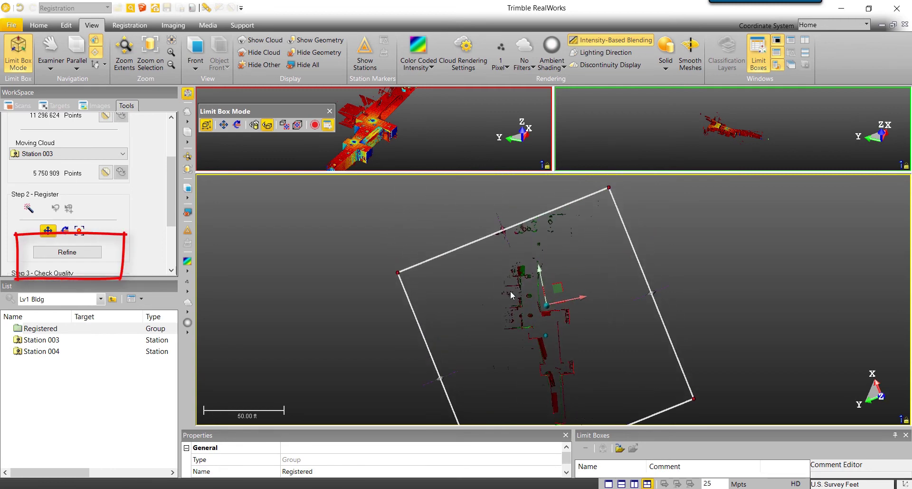
pyautogui.click(82, 253)
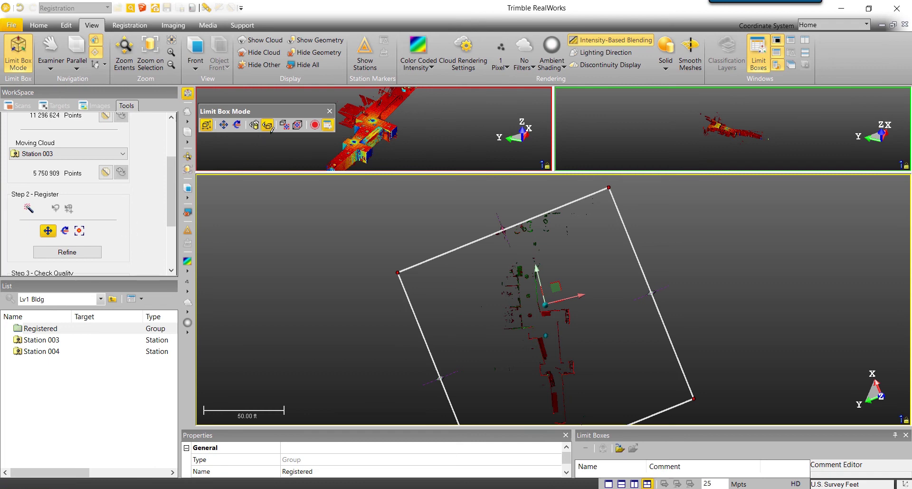
# Exit Limit Box Mode, inspect the refined Station 003 alignment up close, and check its error and overlap
pyautogui.click(330, 111)
pyautogui.scroll(3, 507, 284)
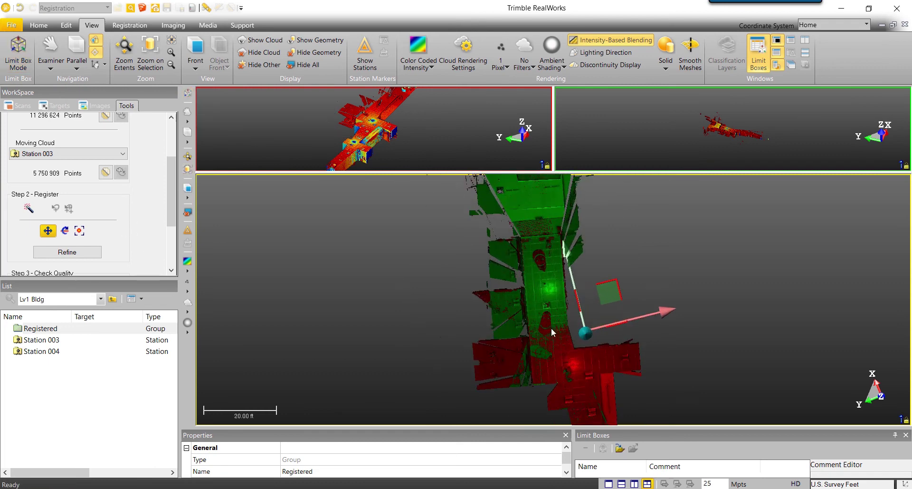
pyautogui.moveTo(507, 284); pyautogui.dragTo(477, 297)
pyautogui.scroll(5, 477, 297)
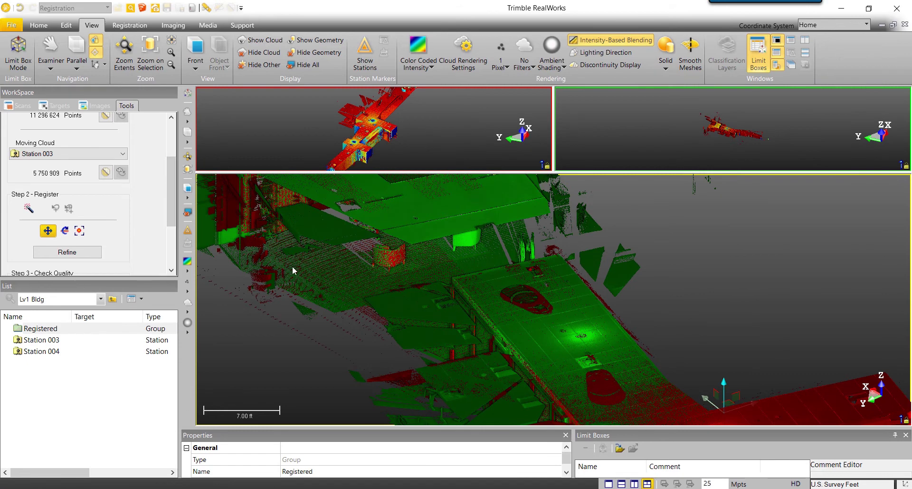
pyautogui.moveTo(169, 220); pyautogui.dragTo(167, 258)
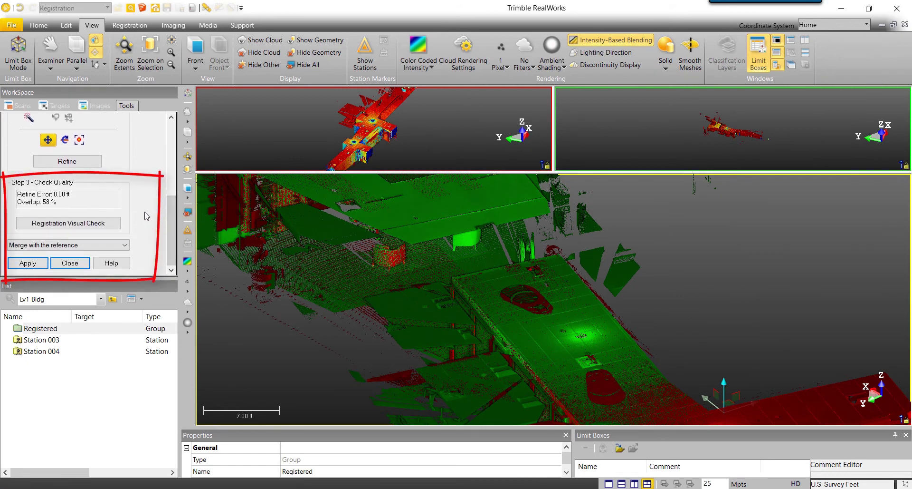
# Apply the Station 003 registration with the Merge with the reference option, and view the Station 004 cloud against the Registered group
pyautogui.click(28, 263)
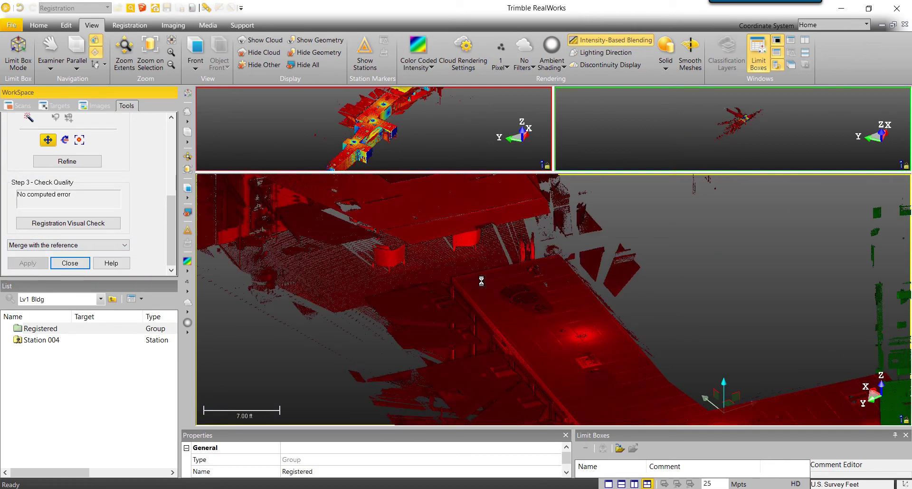
pyautogui.scroll(-10, 481, 281)
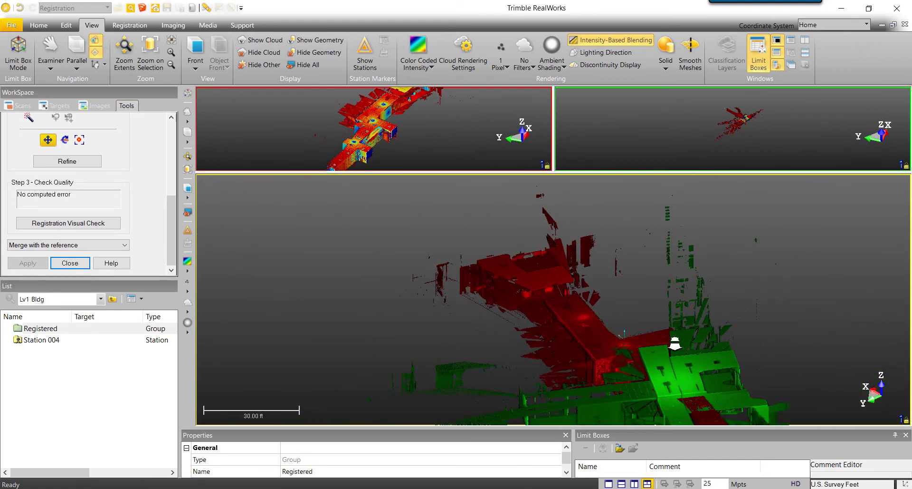
pyautogui.moveTo(582, 267); pyautogui.dragTo(589, 268)
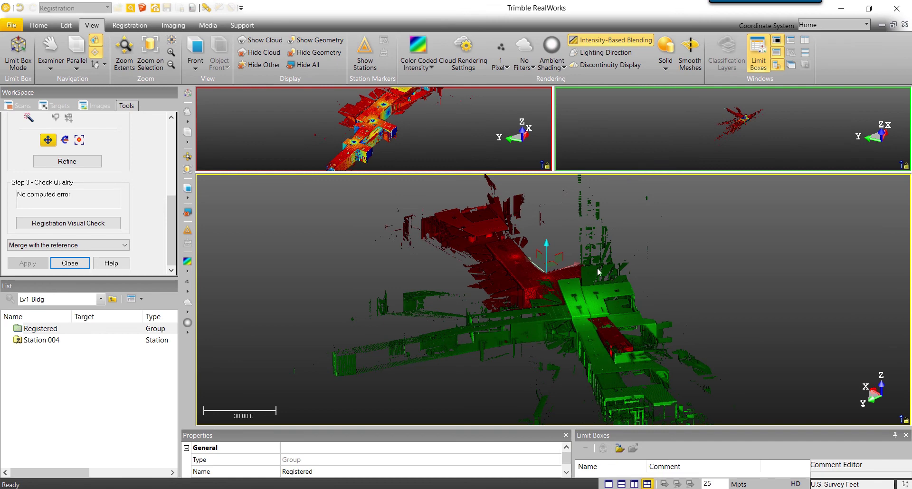
# Segment the Registered reference cloud in a side view, fencing its upper half and discarding the points inside the fence
pyautogui.doubleClick(398, 167)
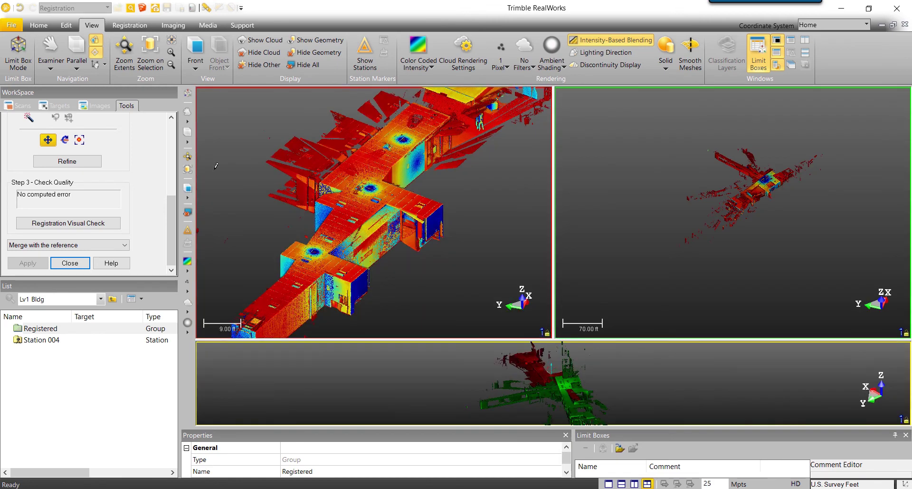
pyautogui.scroll(5, 150, 166)
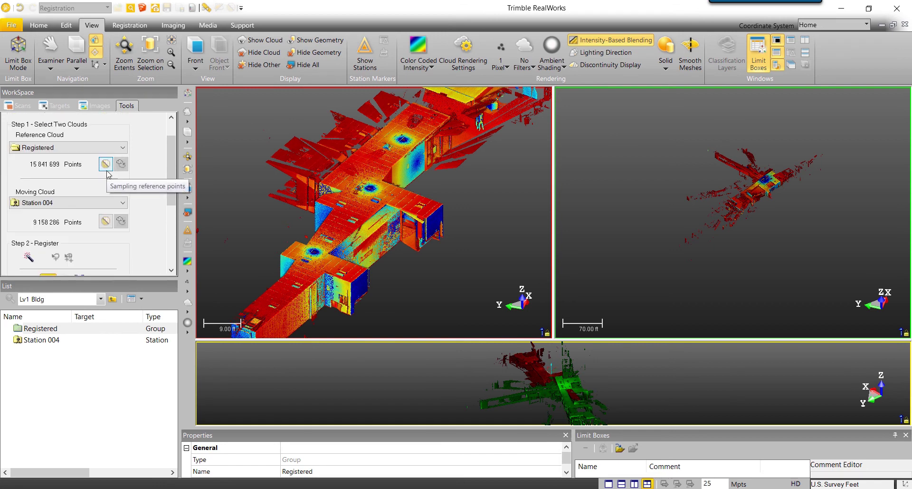
pyautogui.scroll(1, 109, 174)
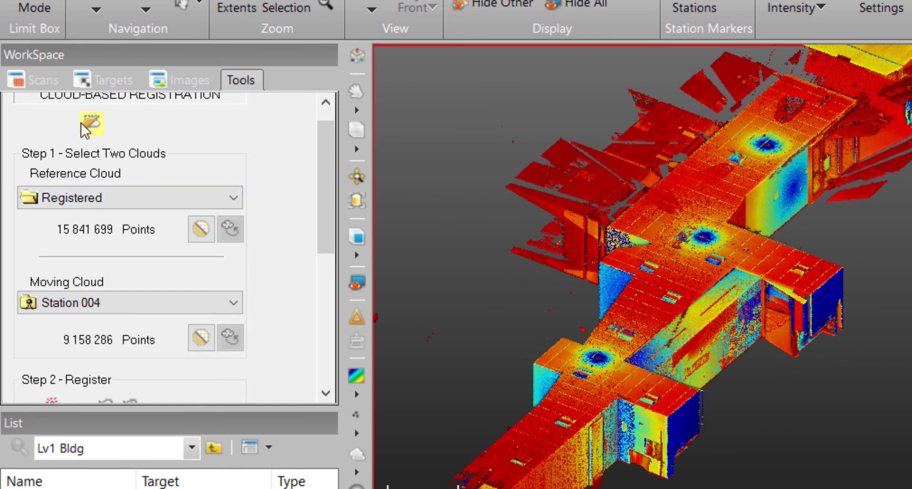
pyautogui.click(93, 128)
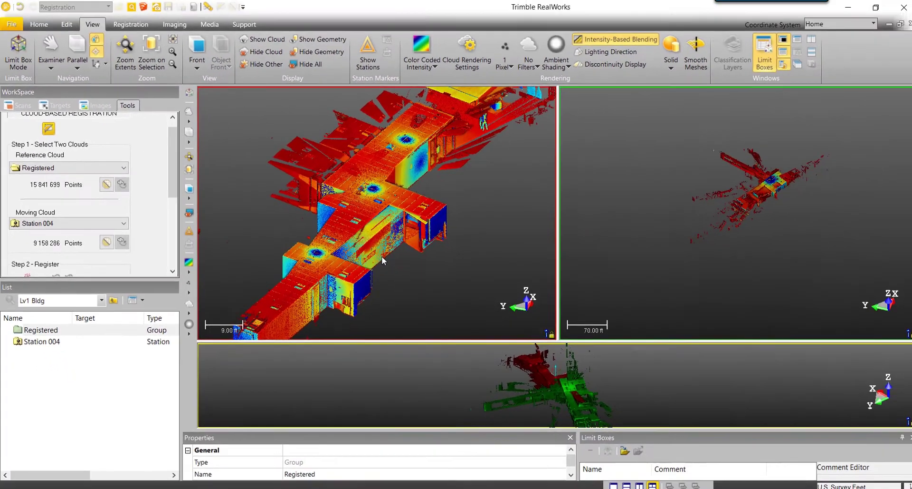
pyautogui.scroll(-3, 381, 259)
pyautogui.moveTo(400, 257); pyautogui.dragTo(340, 230)
pyautogui.moveTo(340, 230); pyautogui.dragTo(341, 233)
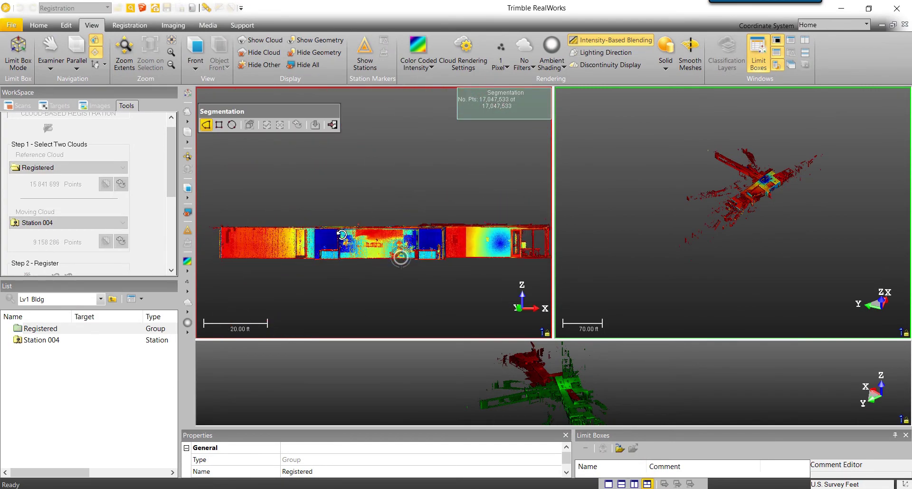
pyautogui.scroll(-2, 285, 232)
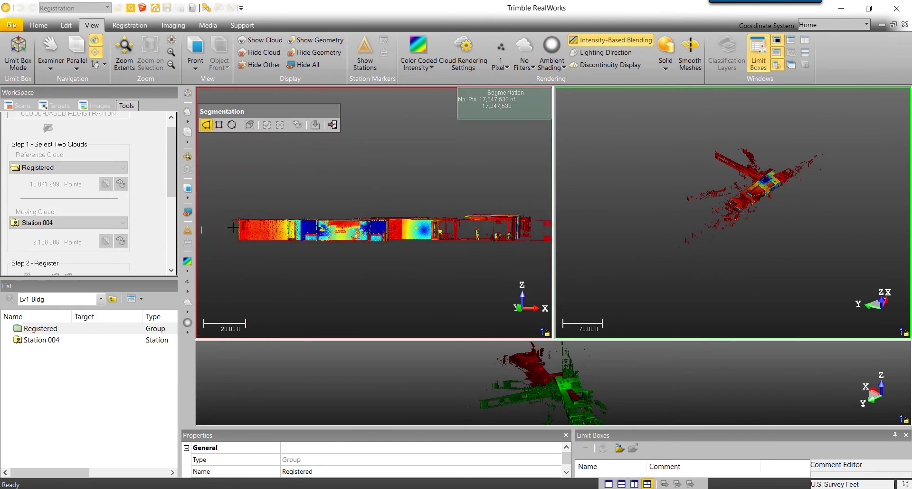
pyautogui.click(536, 229)
pyautogui.click(529, 193)
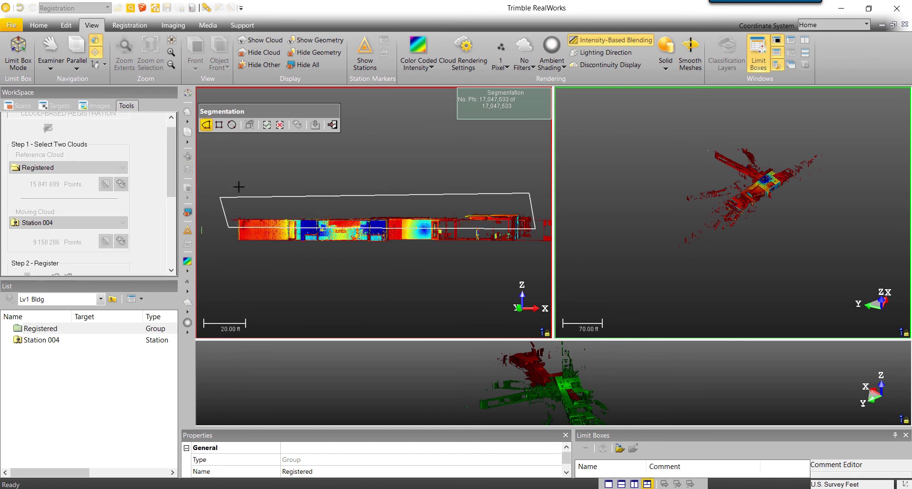
pyautogui.click(280, 125)
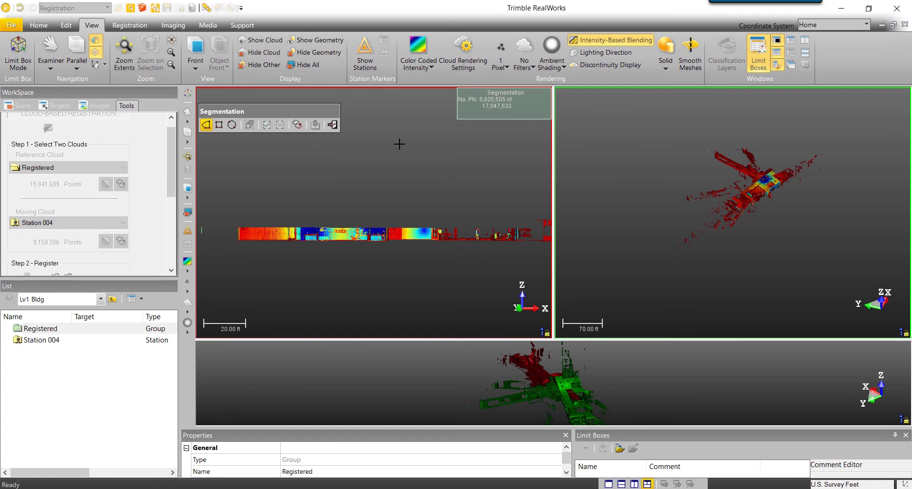
pyautogui.click(333, 125)
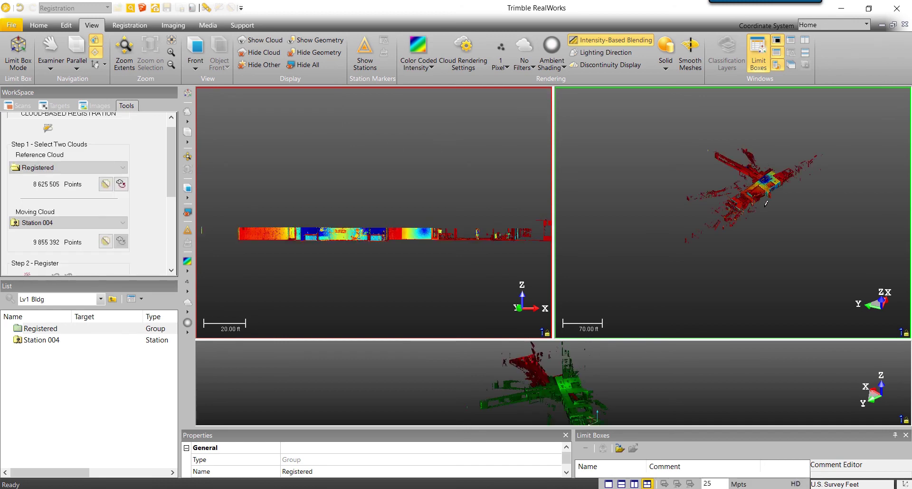
# Segment the Station 004 moving cloud in a side view, discarding its upper part and keeping the floor and lower walls
pyautogui.scroll(3, 775, 209)
pyautogui.moveTo(775, 209); pyautogui.dragTo(741, 187)
pyautogui.moveTo(741, 186); pyautogui.dragTo(727, 255, button='middle')
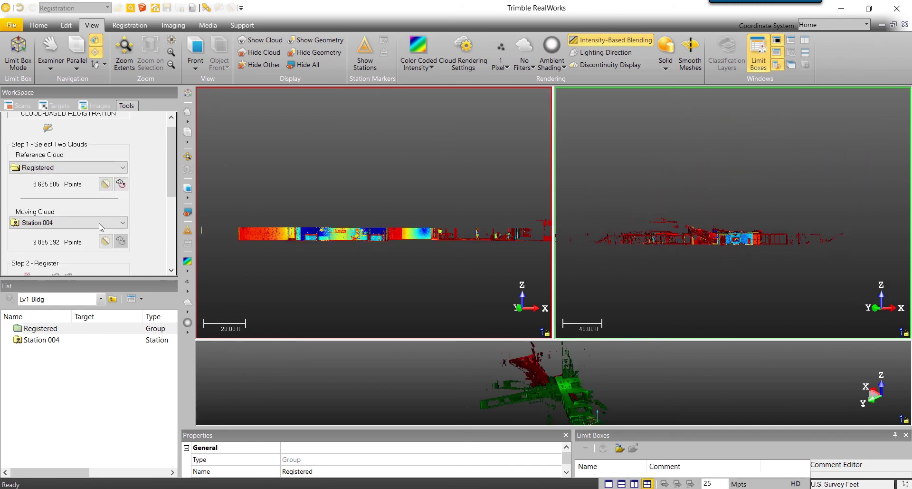
pyautogui.click(105, 240)
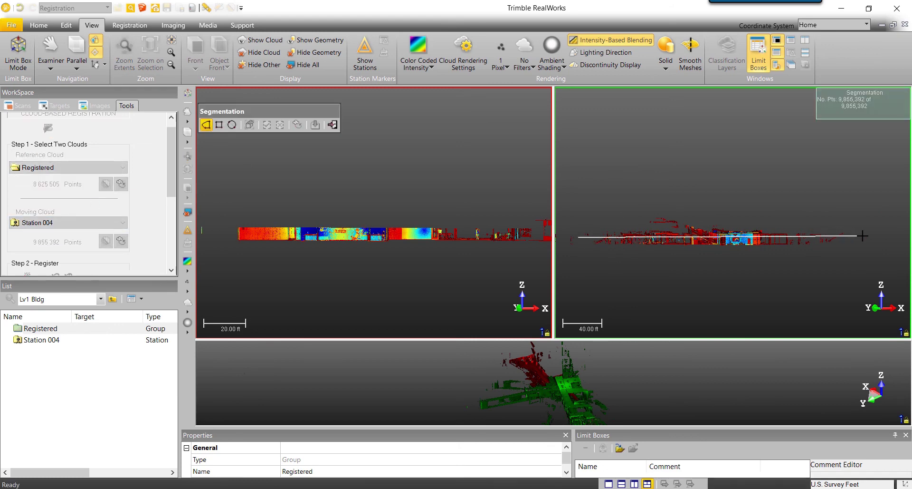
pyautogui.click(280, 125)
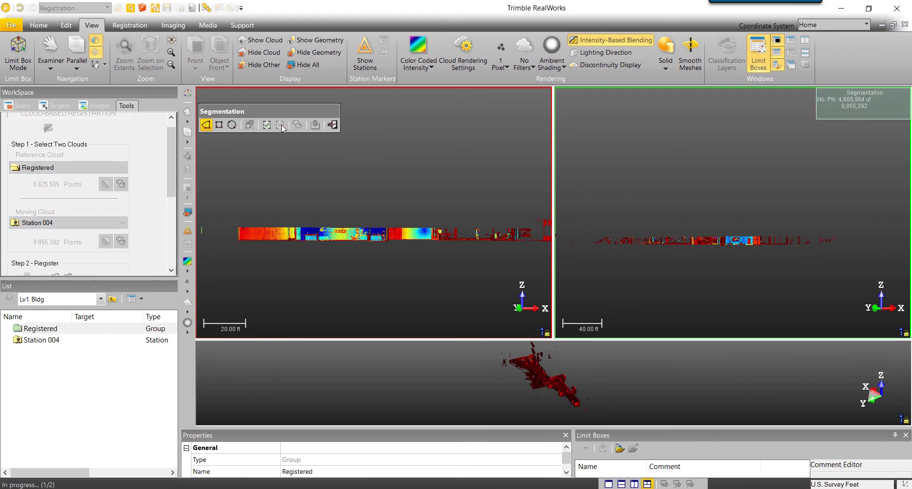
pyautogui.click(332, 125)
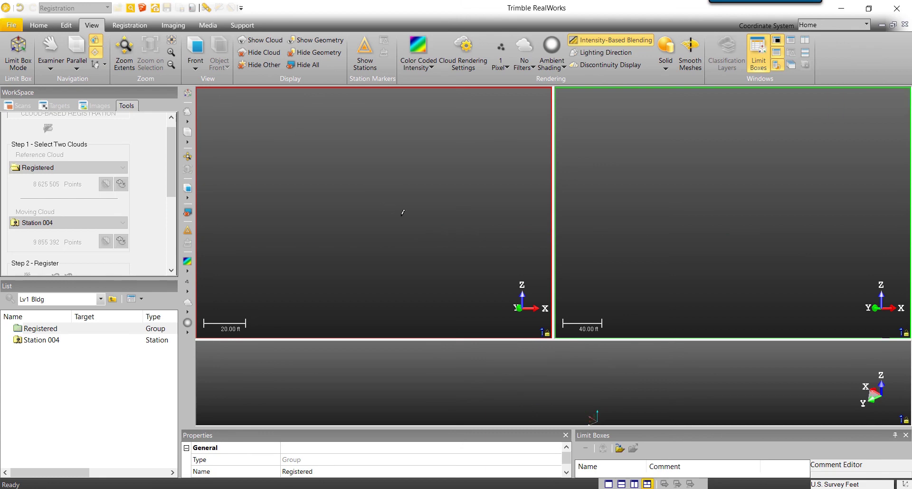
# Register Station 004 to the Registered group by picking the base of the same post in both segmented clouds
pyautogui.moveTo(428, 215); pyautogui.dragTo(475, 244)
pyautogui.moveTo(704, 228); pyautogui.dragTo(719, 266)
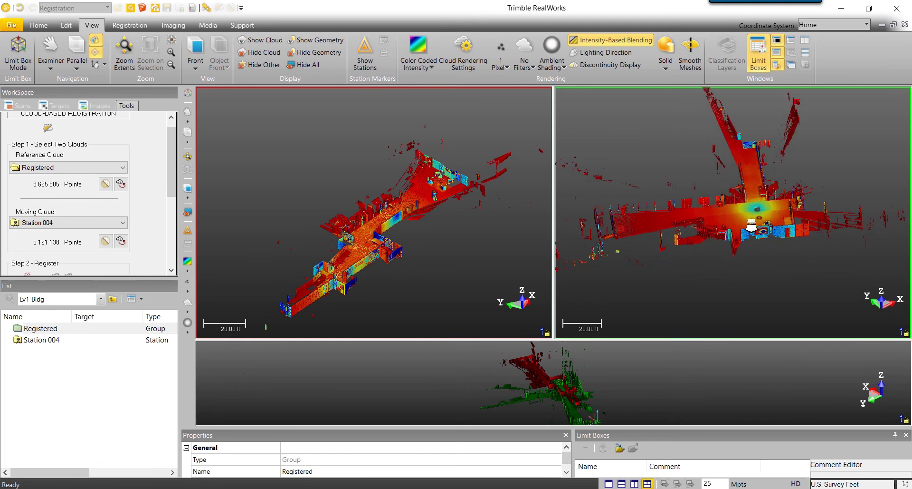
pyautogui.scroll(3, 735, 225)
pyautogui.moveTo(735, 225); pyautogui.dragTo(751, 209)
pyautogui.scroll(5, 748, 223)
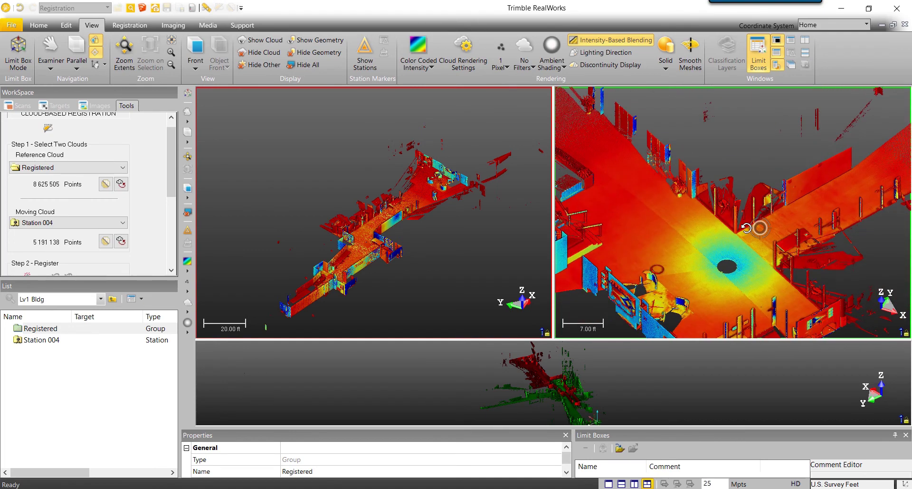
pyautogui.scroll(5, 429, 200)
pyautogui.moveTo(430, 205); pyautogui.dragTo(431, 254)
pyautogui.scroll(5, 425, 226)
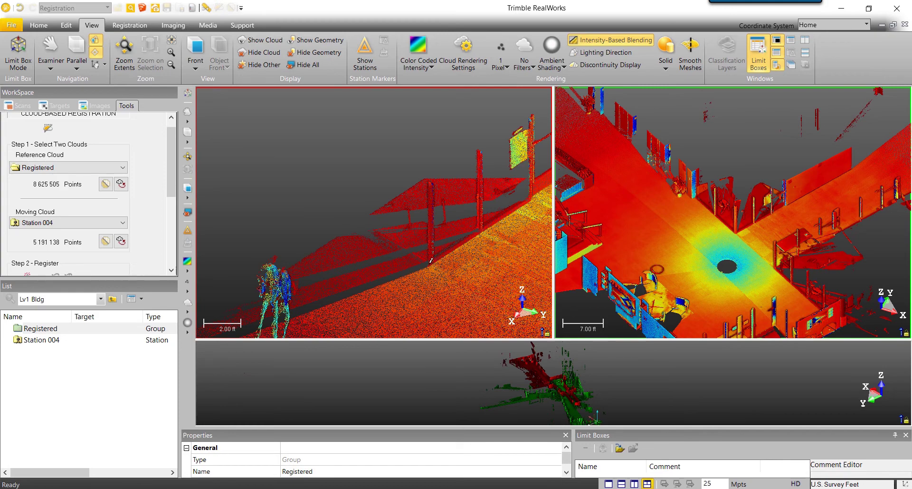
pyautogui.click(736, 231)
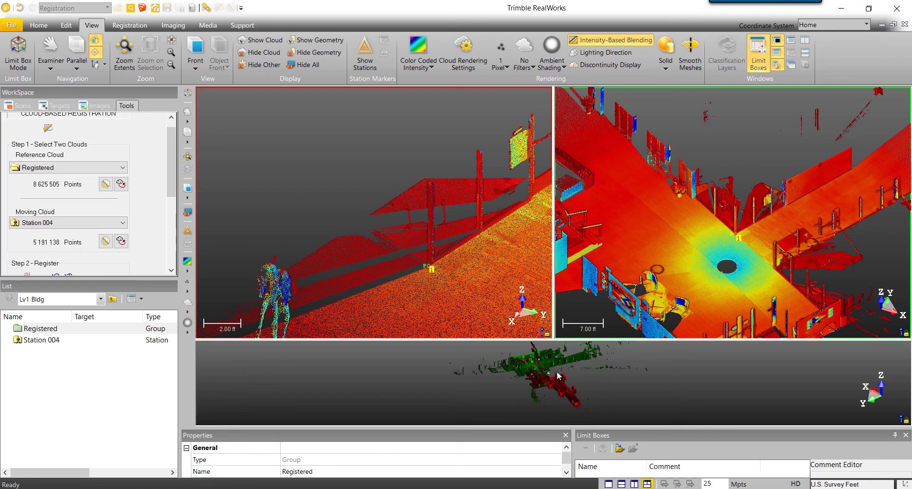
# Inspect the Station 004 alignment, check its error and overlap, and apply the registration with the Merge with the reference option
pyautogui.scroll(5, 525, 260)
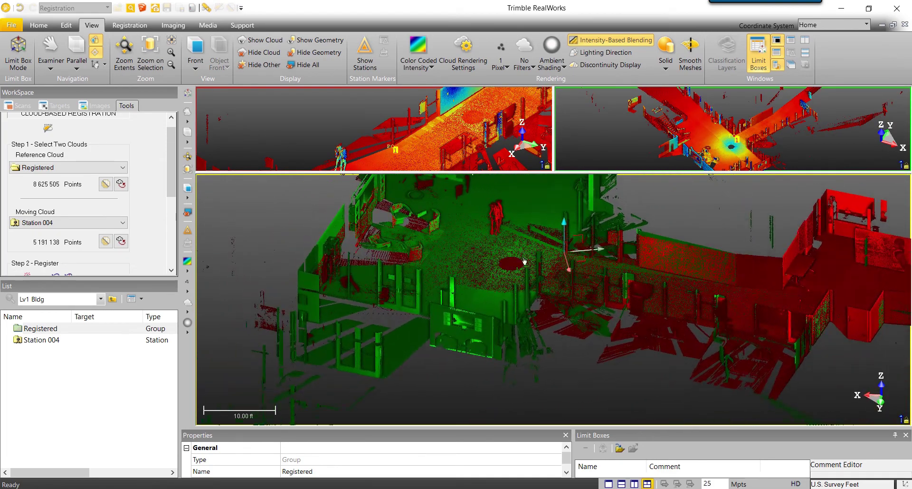
pyautogui.moveTo(525, 260); pyautogui.dragTo(510, 277)
pyautogui.scroll(-5, 129, 222)
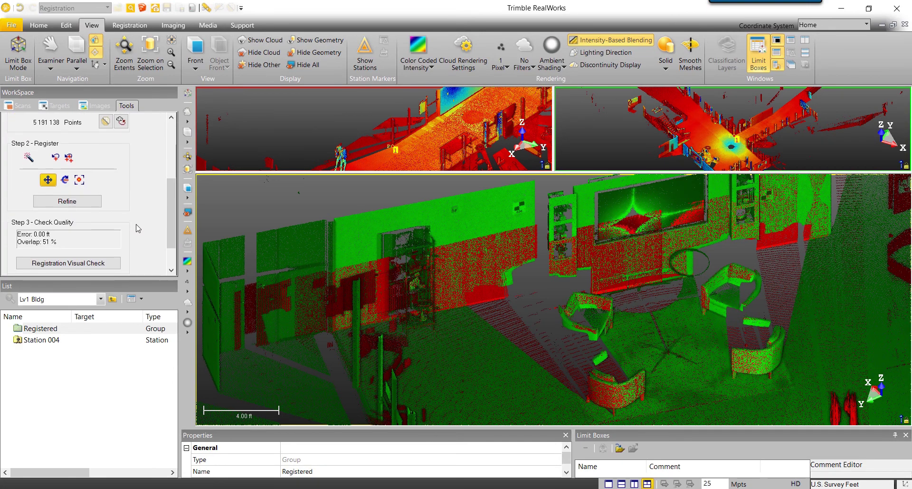
pyautogui.scroll(-2, 138, 228)
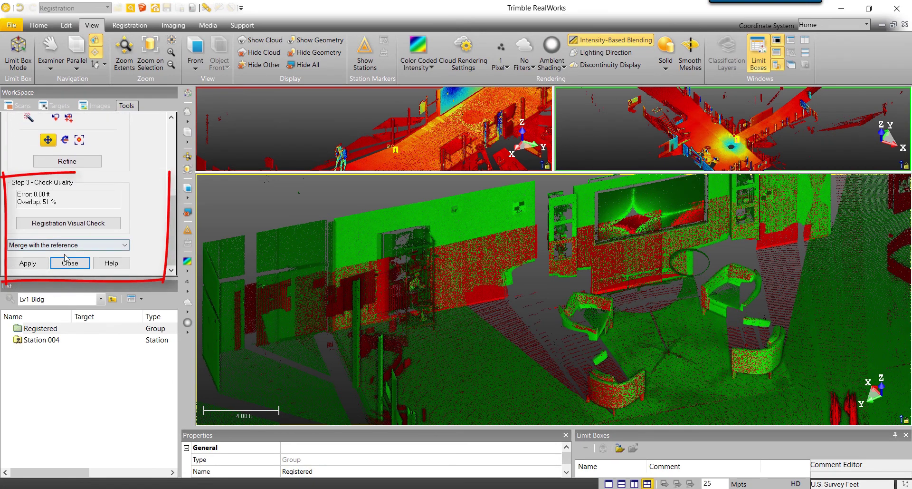
pyautogui.click(28, 262)
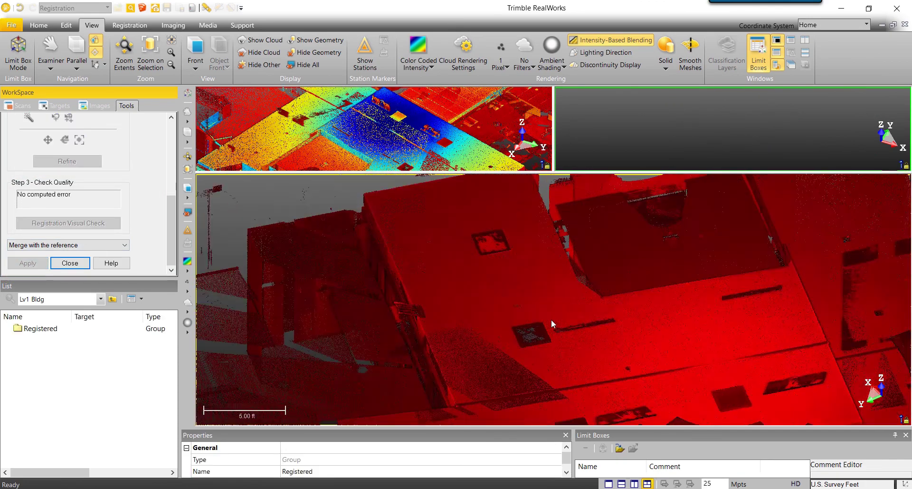
# Close the cloud-based registration tool and inspect the complete registered Lv1 Bldg cloud
pyautogui.scroll(-3, 581, 326)
pyautogui.moveTo(652, 350); pyautogui.dragTo(620, 292)
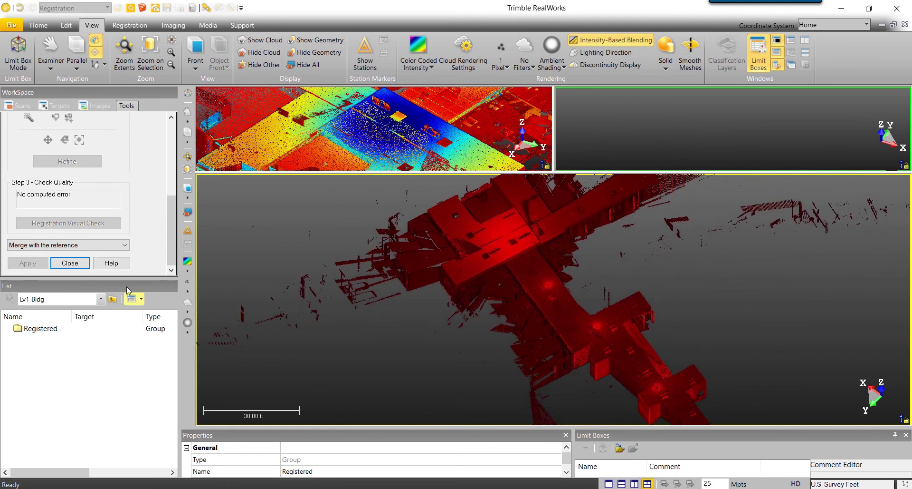
pyautogui.click(80, 267)
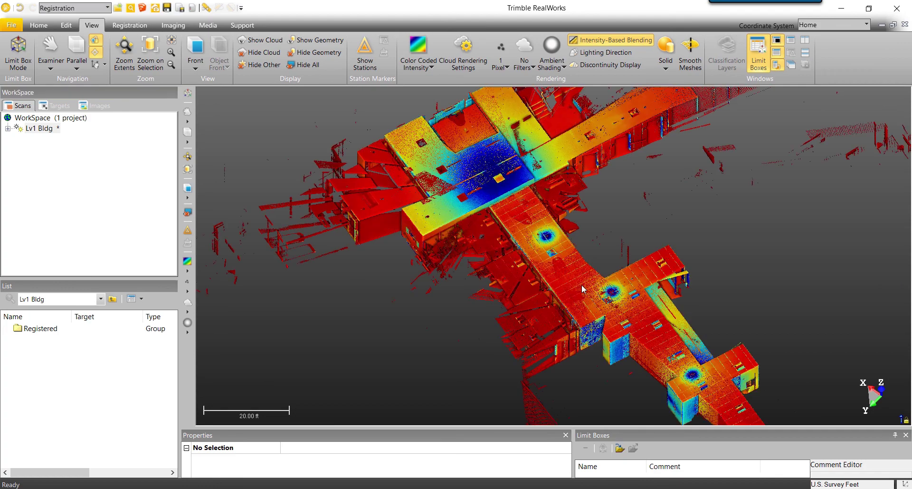
pyautogui.moveTo(548, 292); pyautogui.dragTo(560, 265)
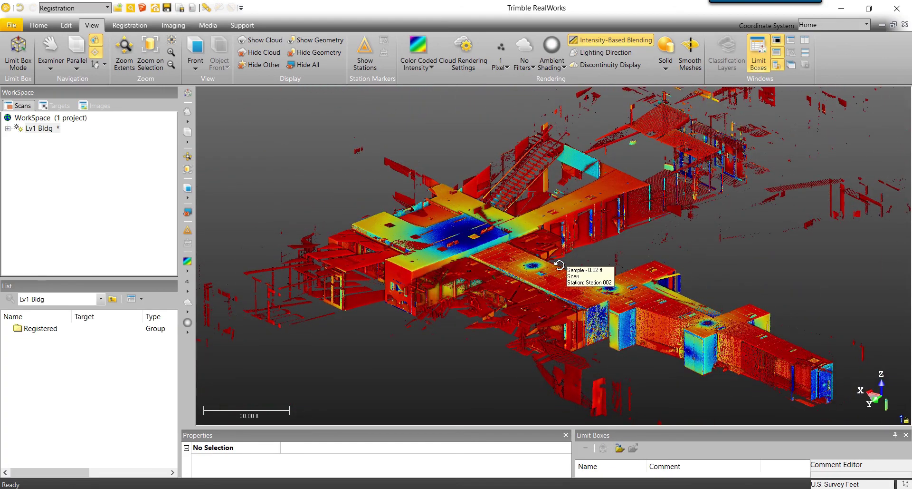
pyautogui.moveTo(562, 264)
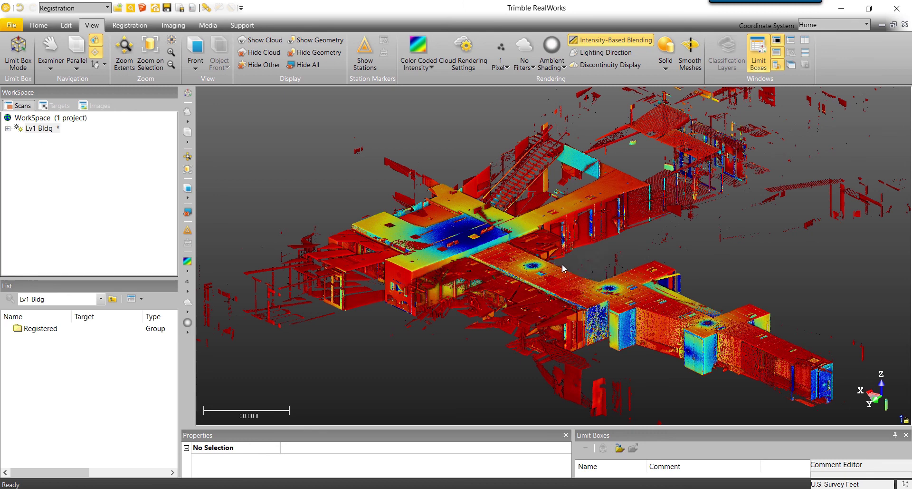